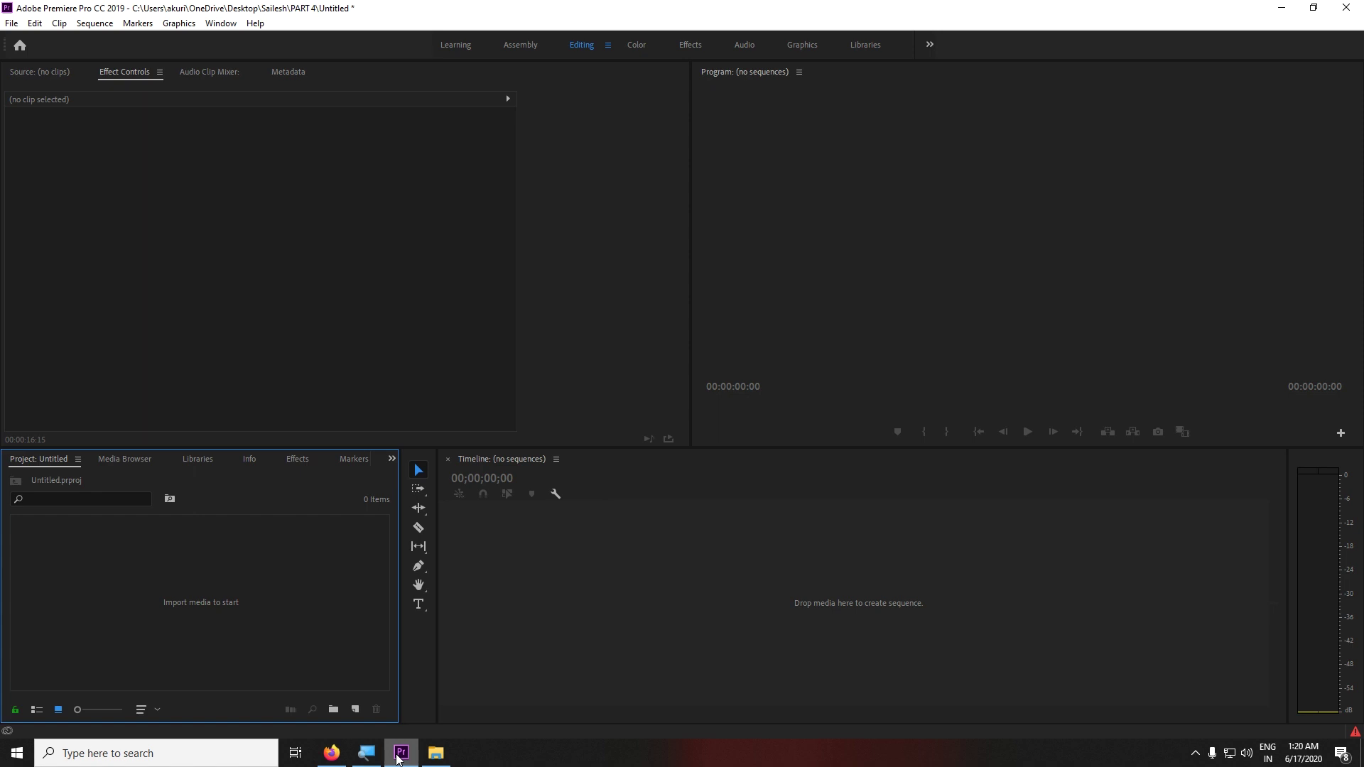
Step: Import the EXR files from the GreenScreen_Cafe_PreProcessed folder on the Desktop as an image sequence starting with frame 0001
double_click(297, 634)
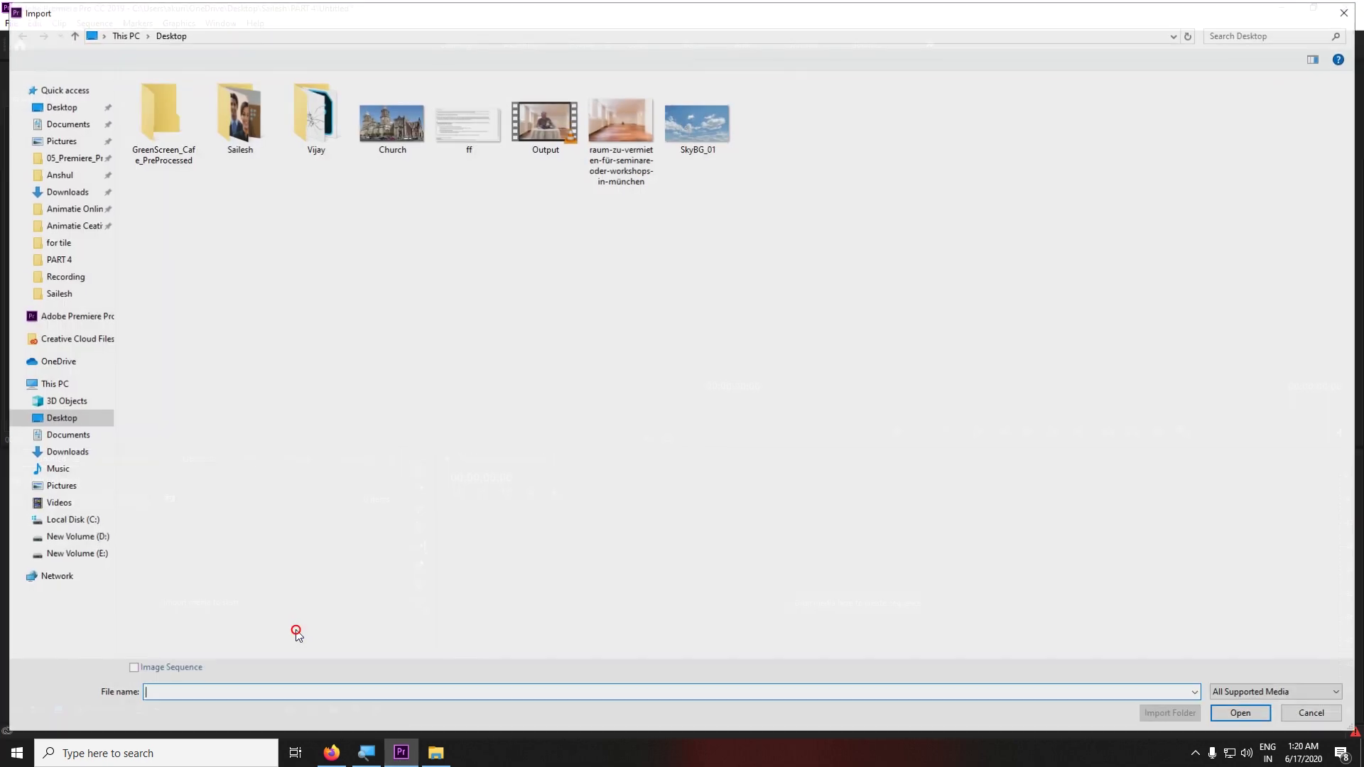
click(166, 115)
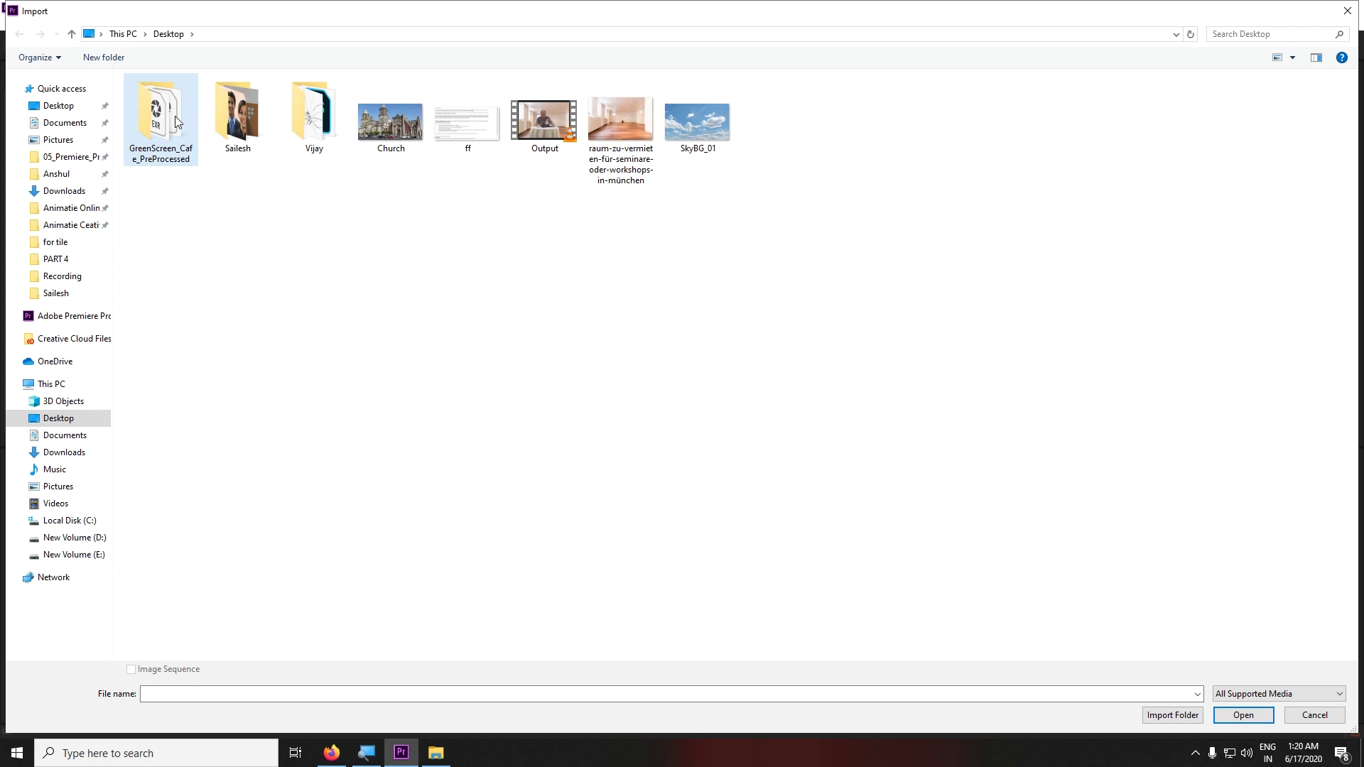
double_click(178, 122)
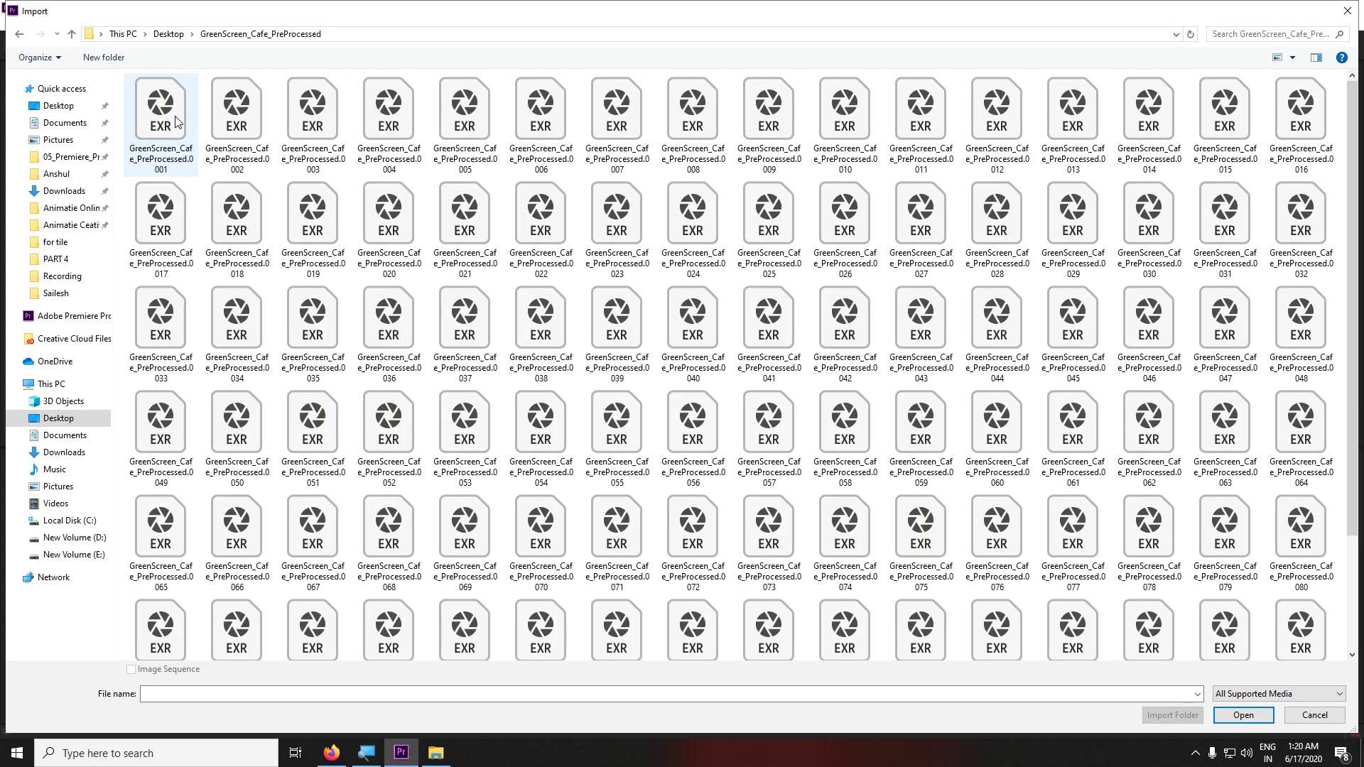
click(177, 122)
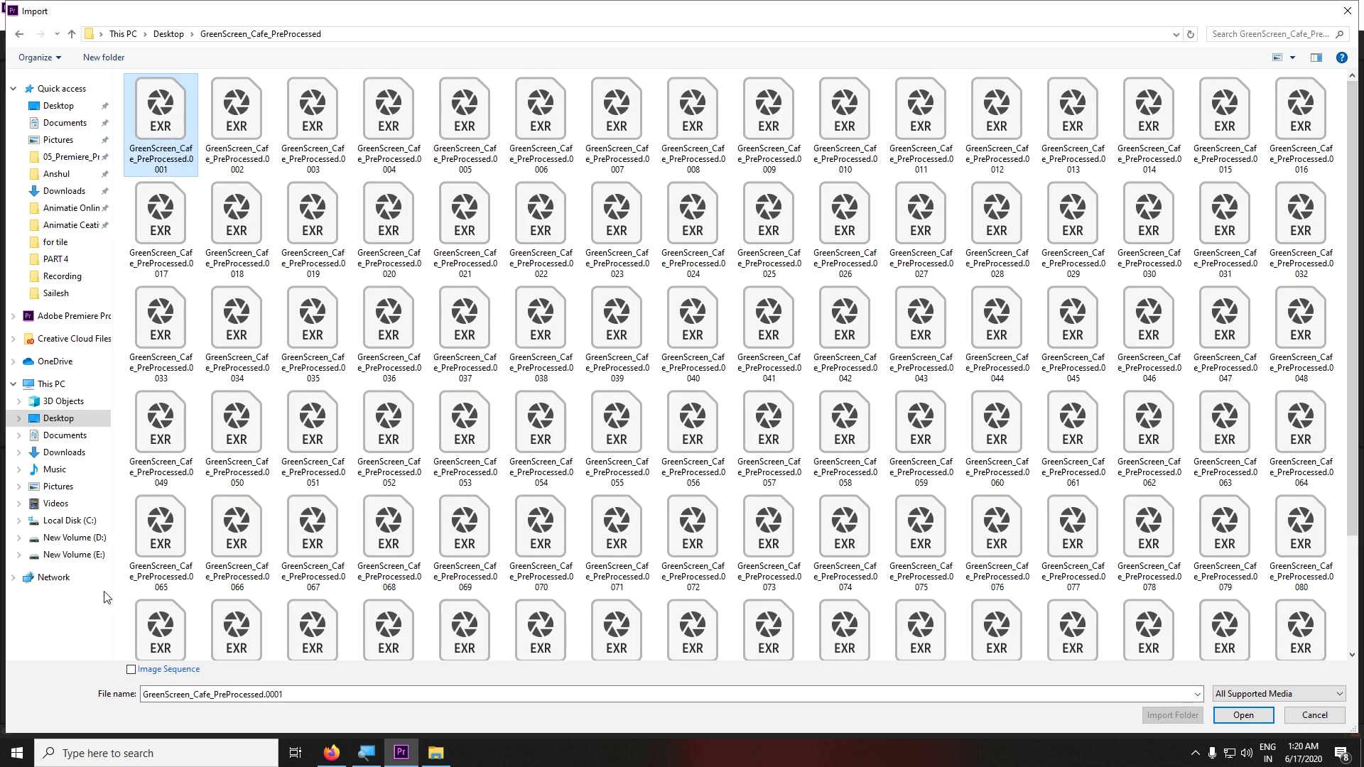
click(169, 672)
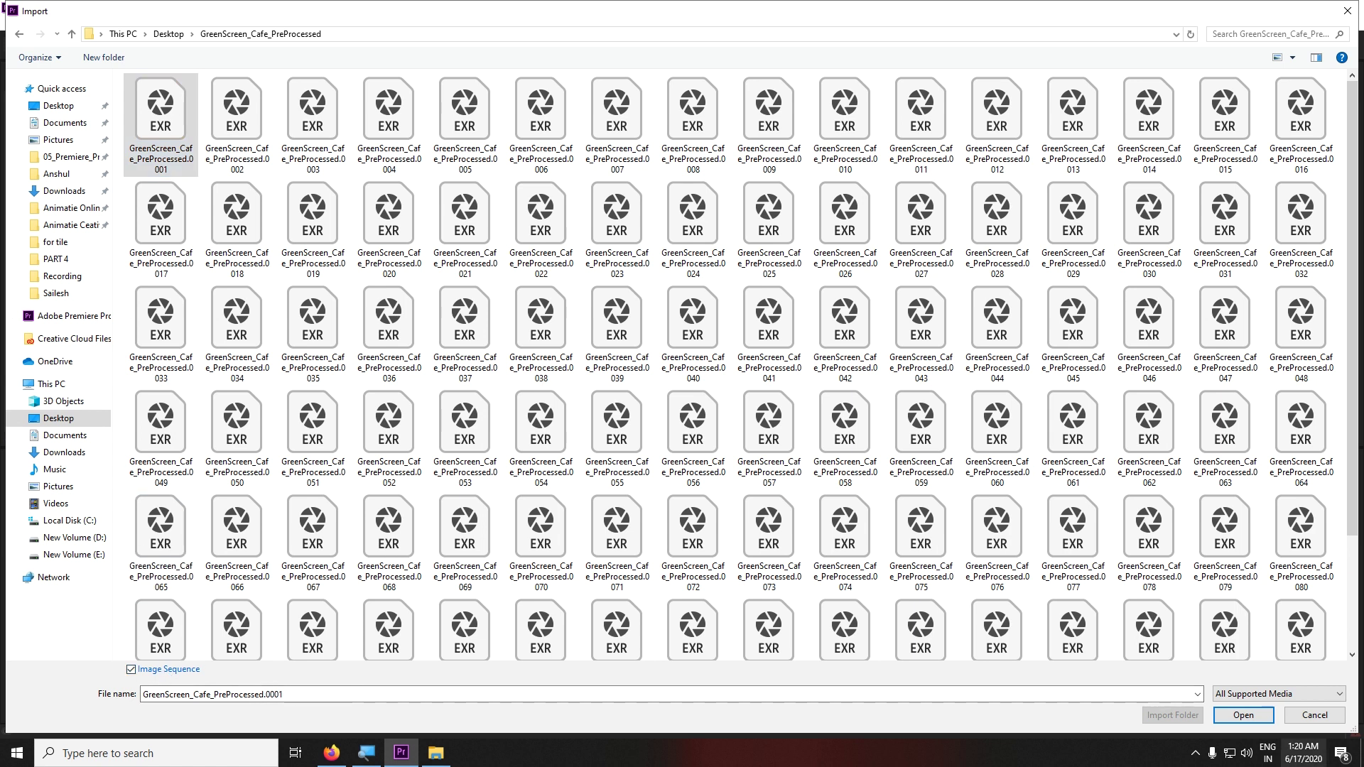
click(1246, 716)
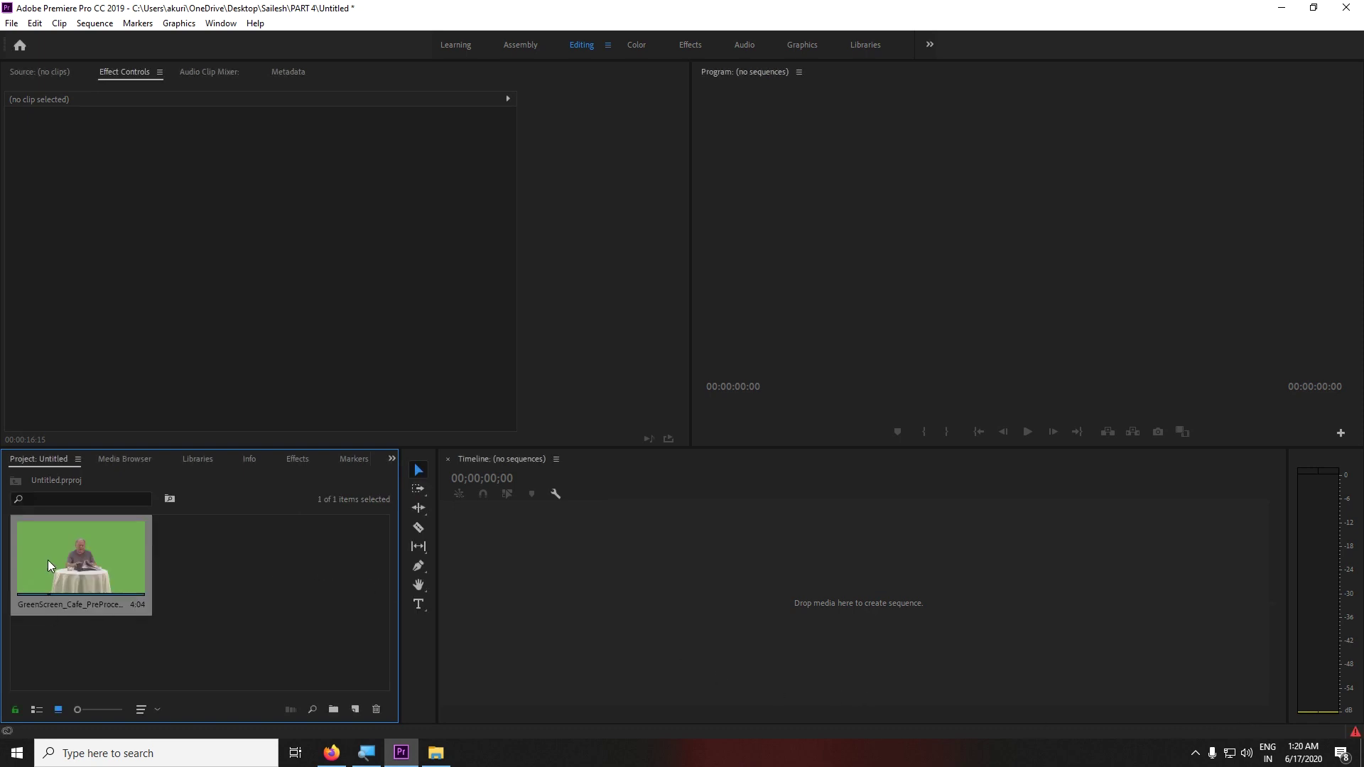
Step: Create a sequence from the imported green-screen clip and preview its playback from the start
drag(77, 554, 668, 635)
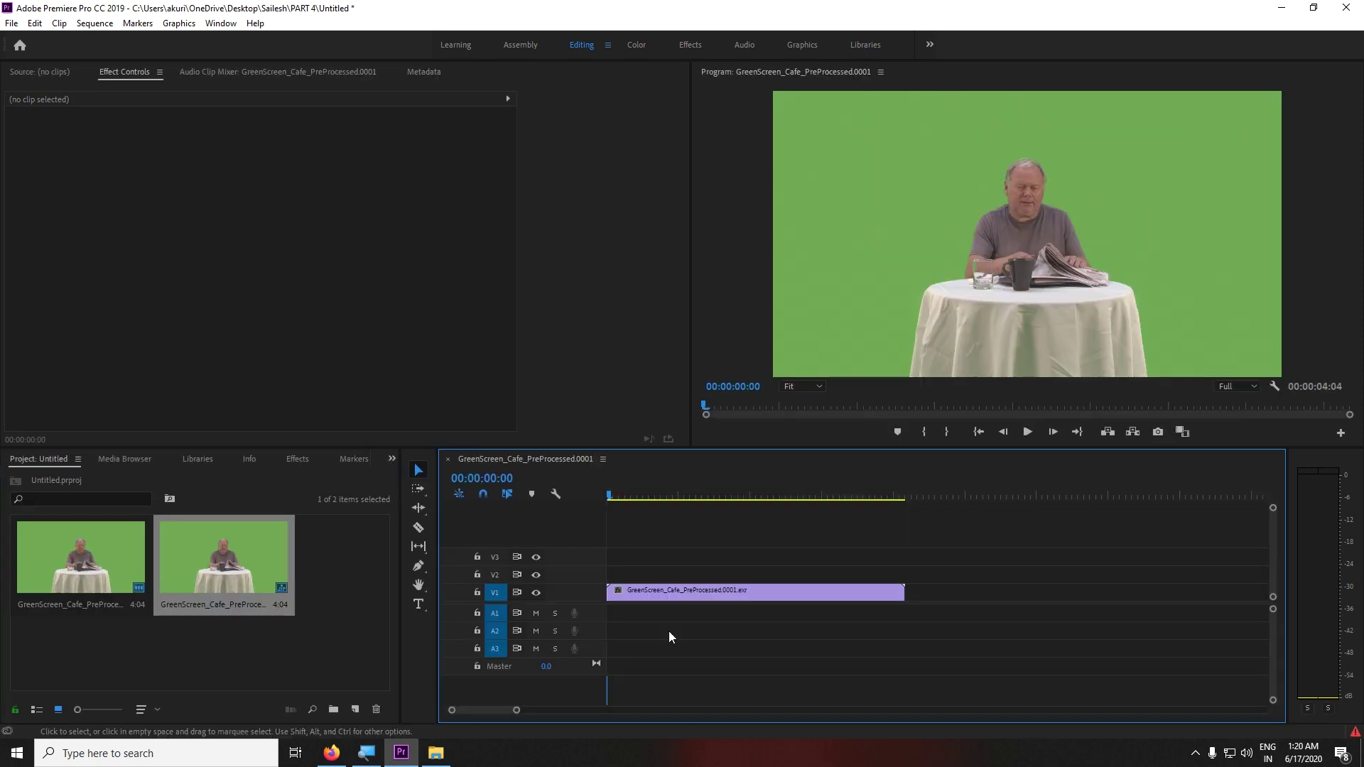
key(space)
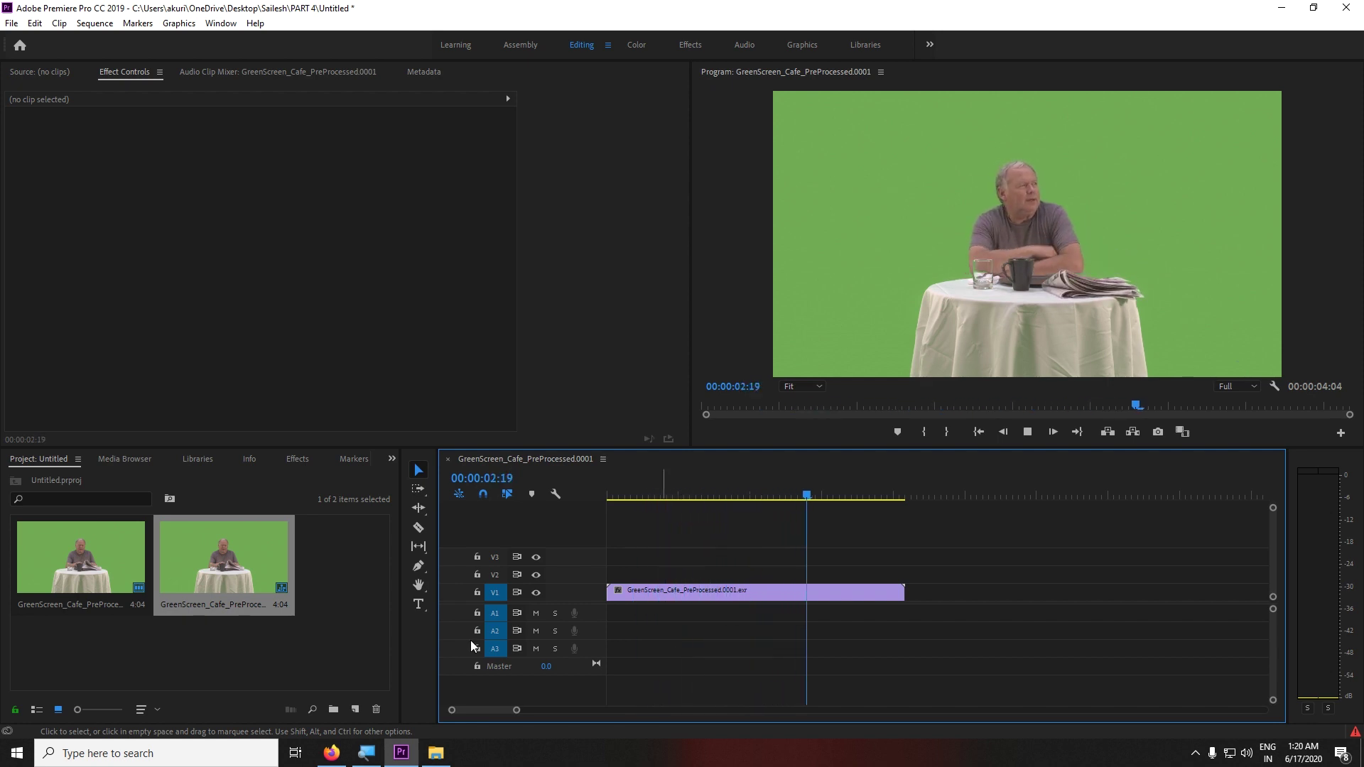
drag(633, 495, 572, 492)
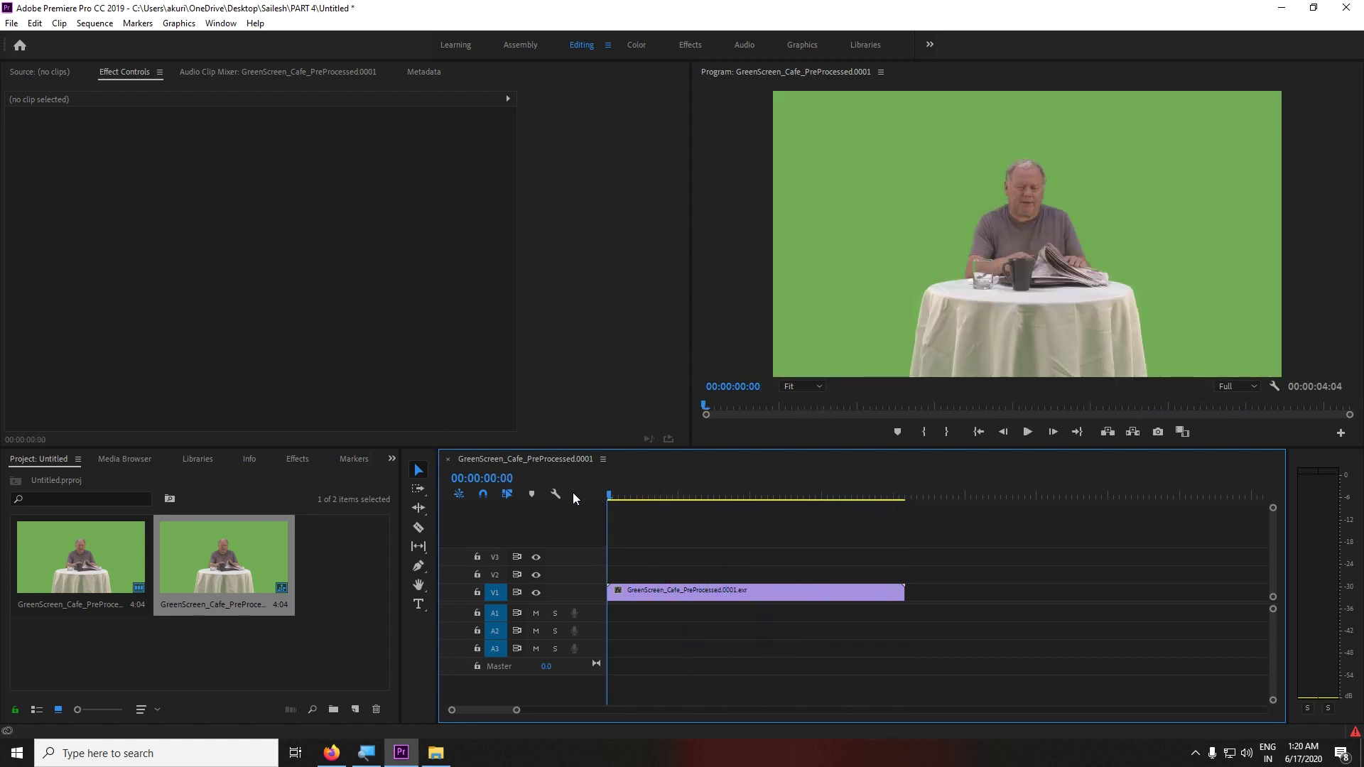
key(space)
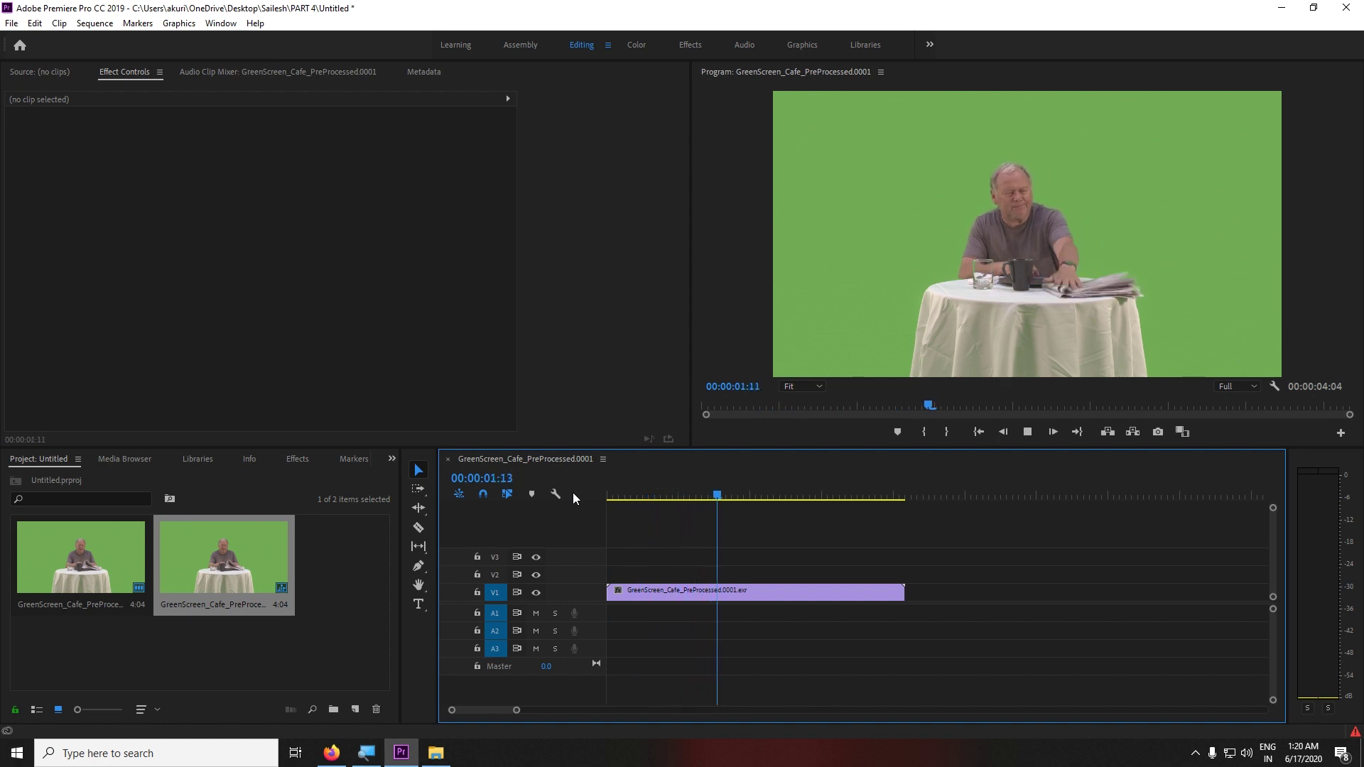
drag(635, 494, 547, 519)
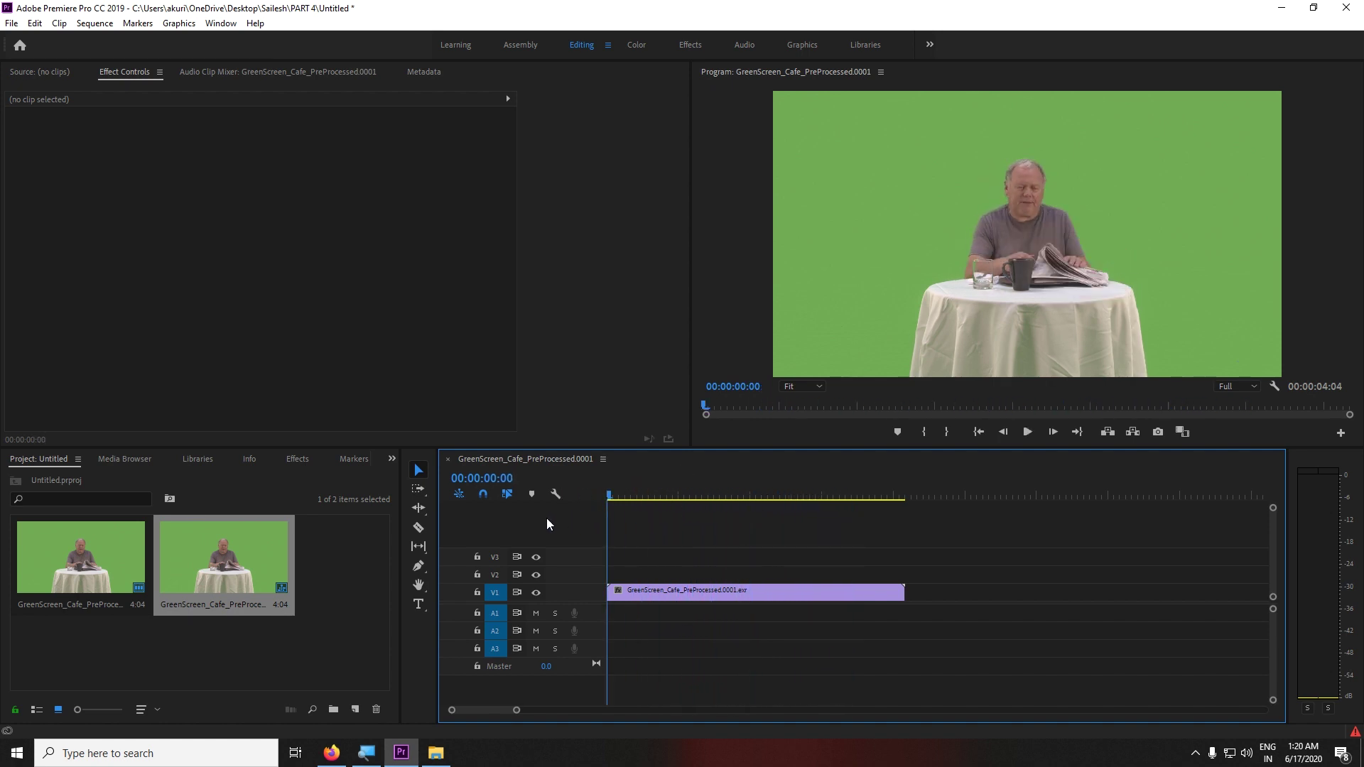
drag(733, 491, 776, 494)
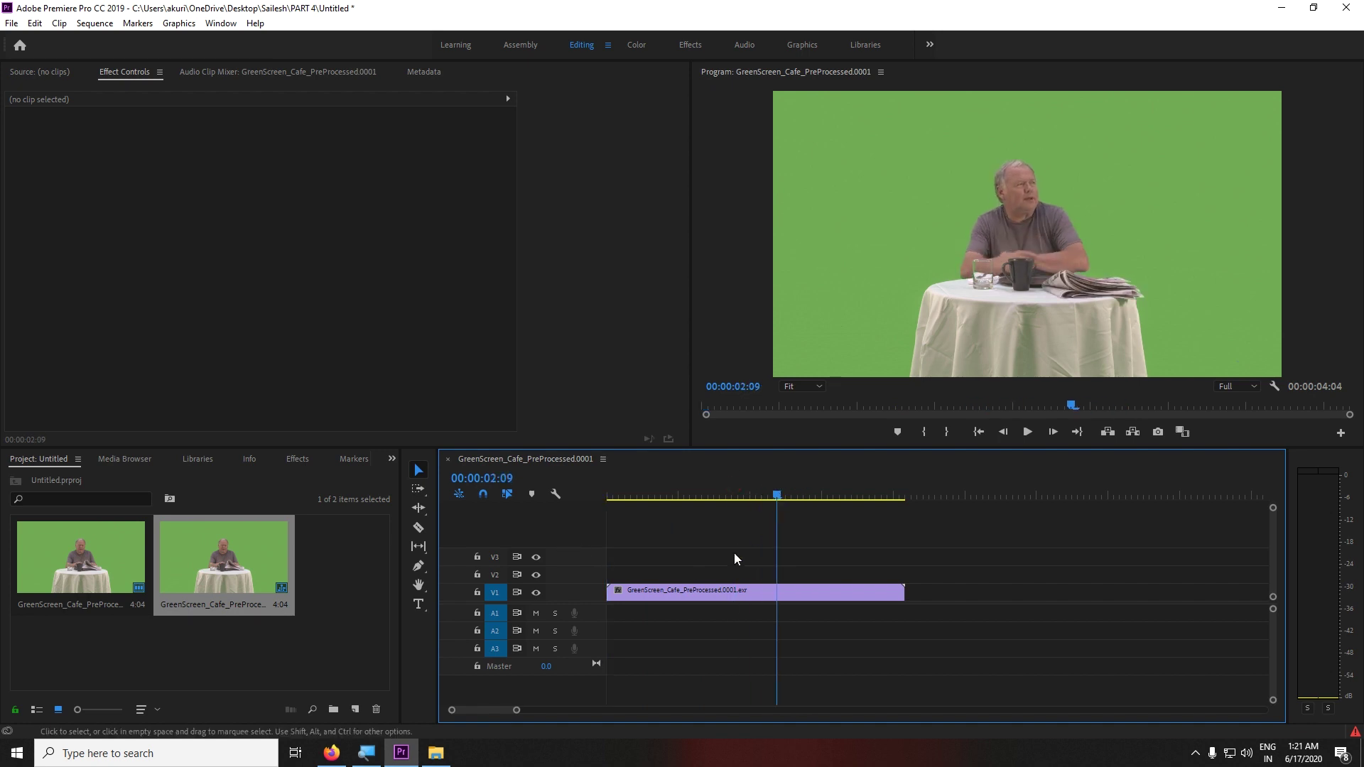
Step: Move the green-screen clip up to video track V2 and scrub through it
drag(743, 594, 741, 572)
drag(738, 494, 838, 508)
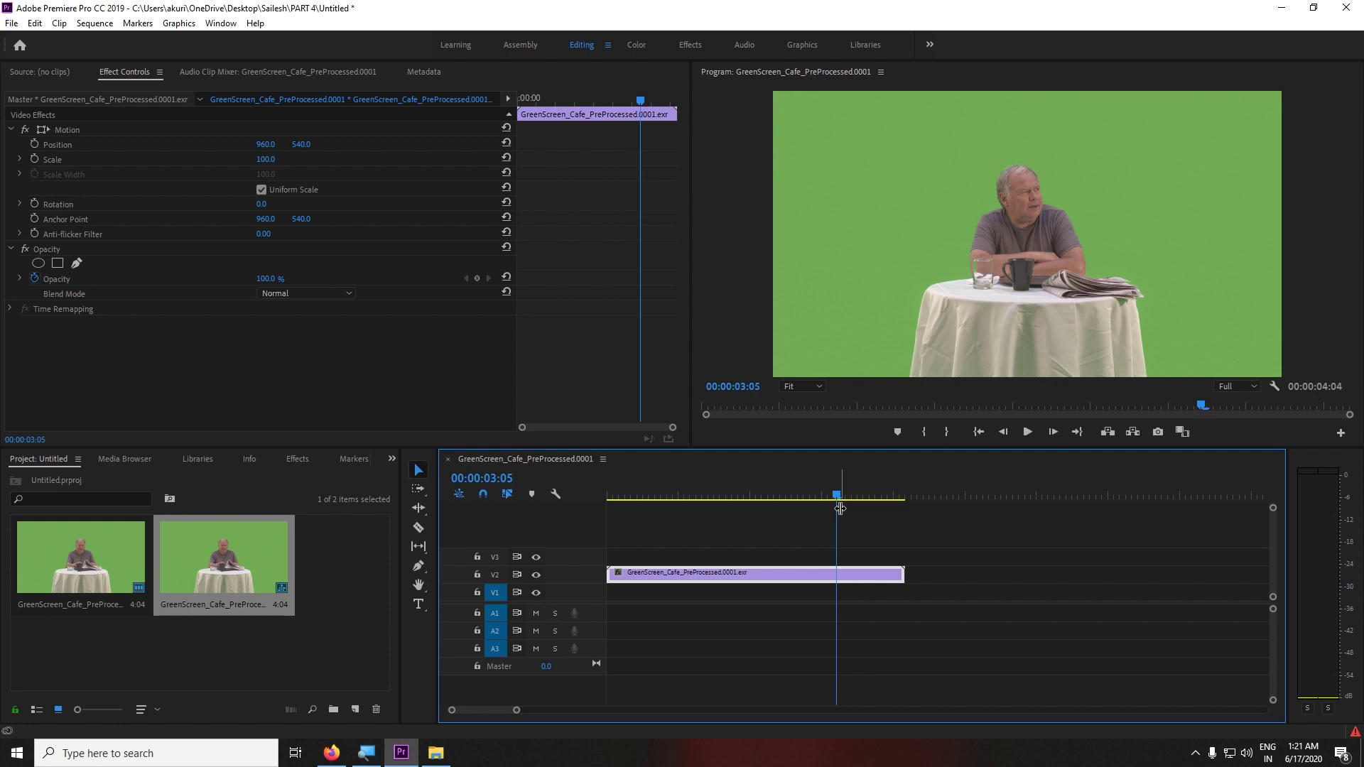
drag(778, 495, 784, 492)
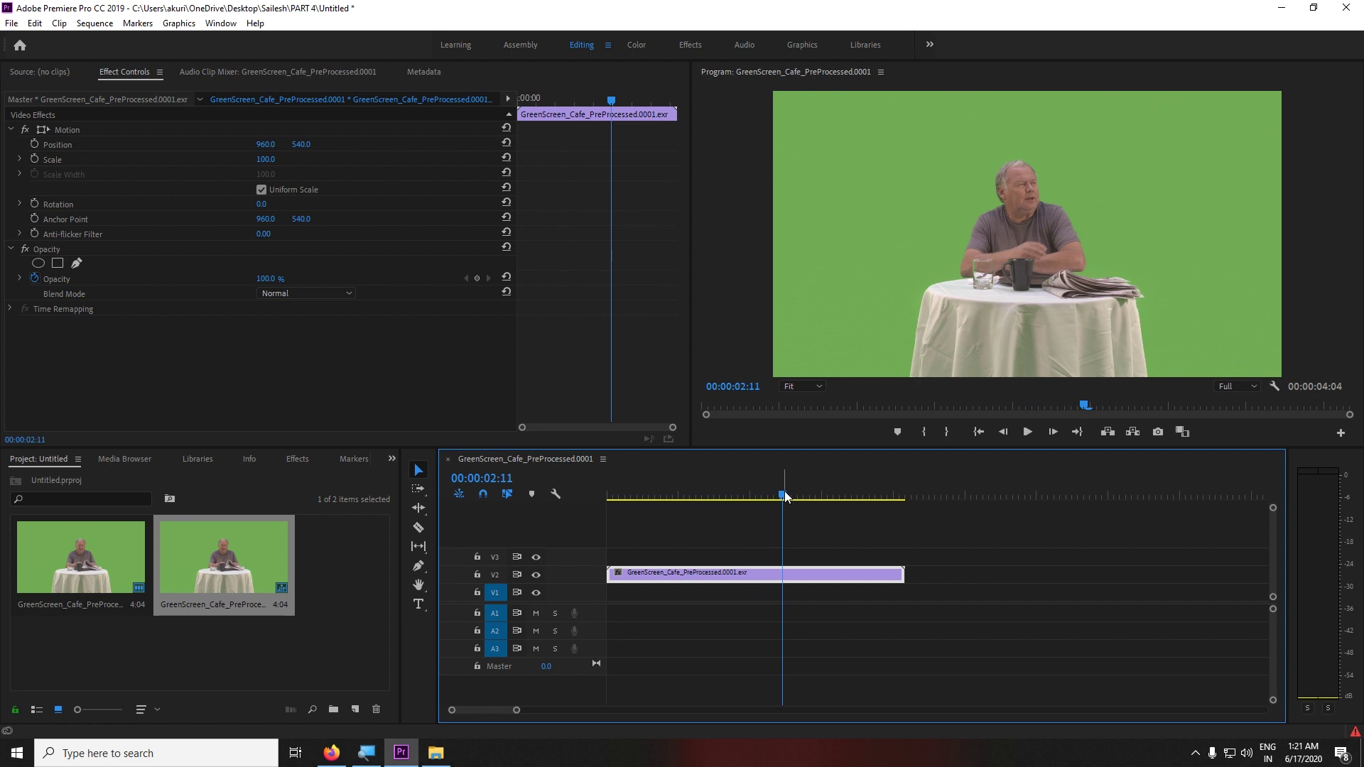
Step: Import the raum-zu-vermieten room image from the Desktop and open it in the source monitor
double_click(353, 639)
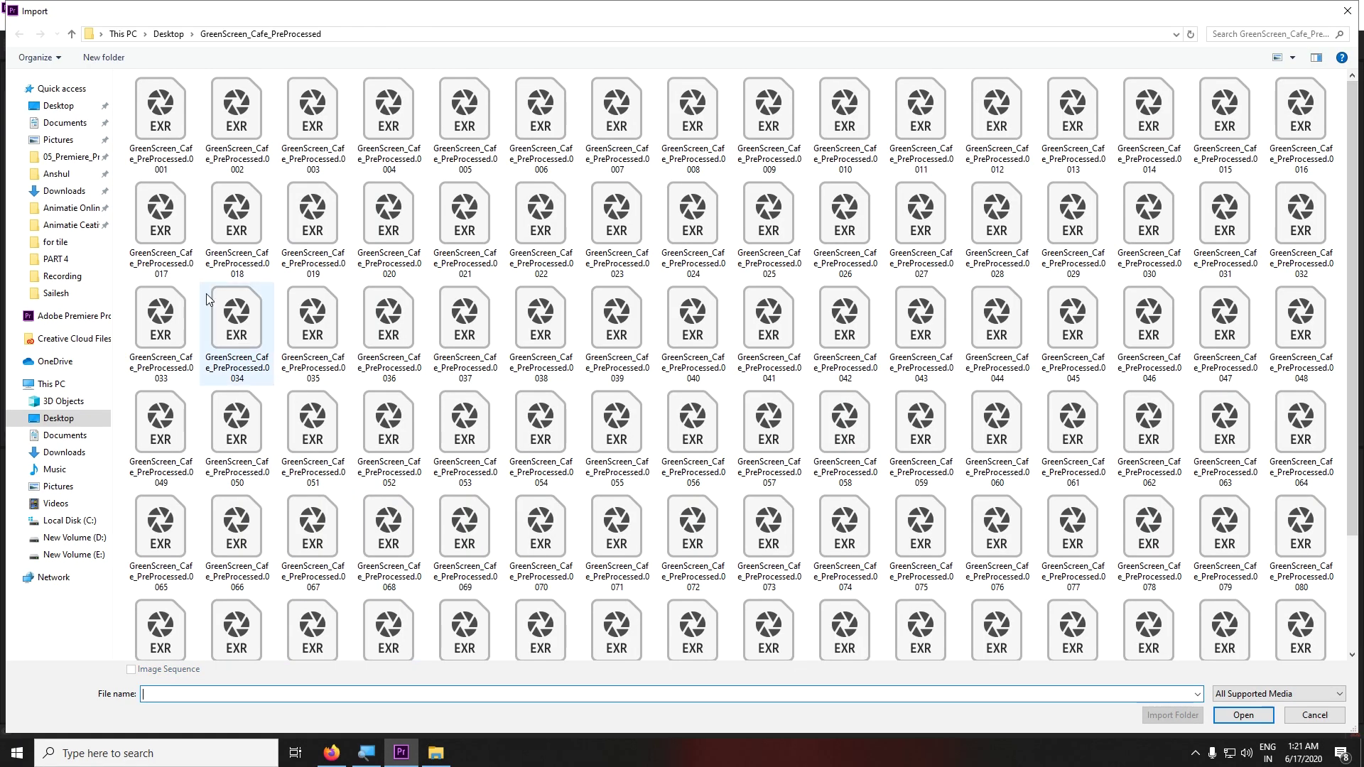
click(161, 37)
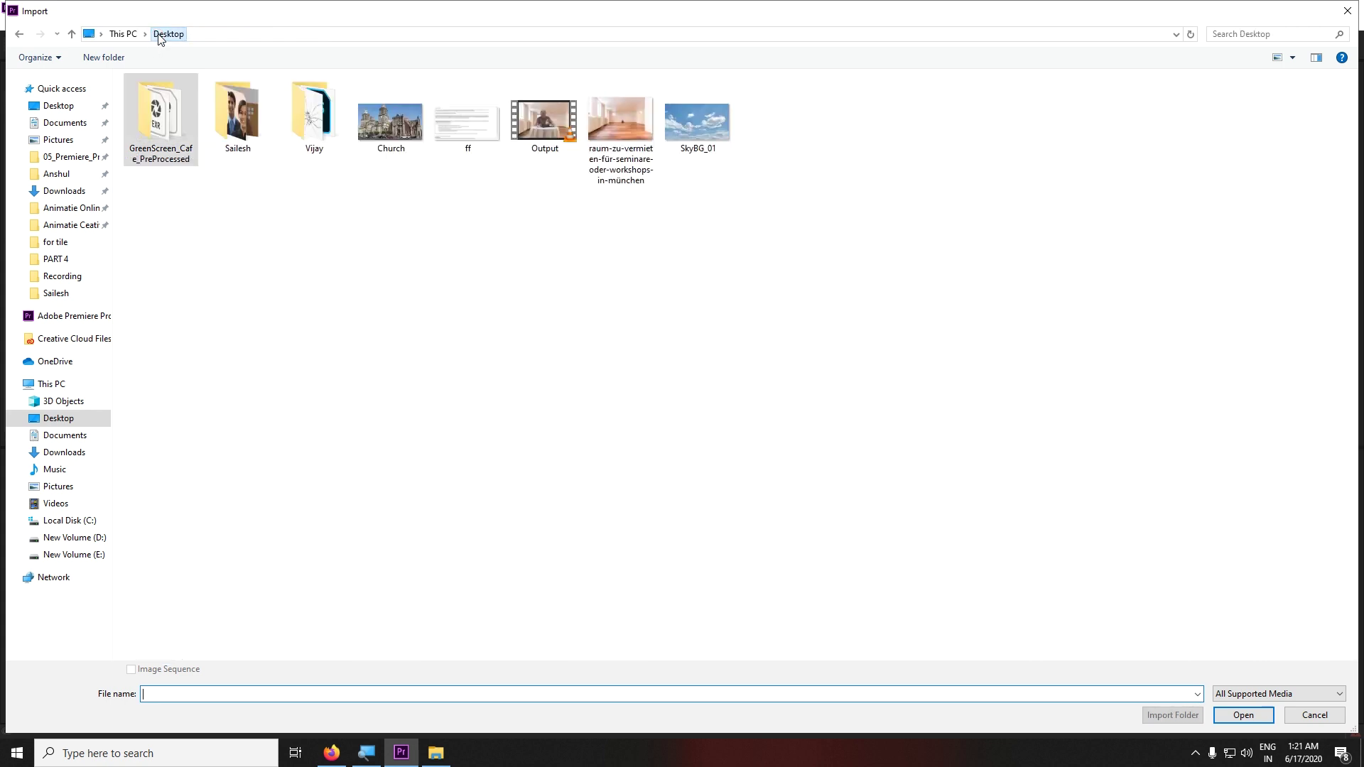
click(610, 165)
double_click(610, 164)
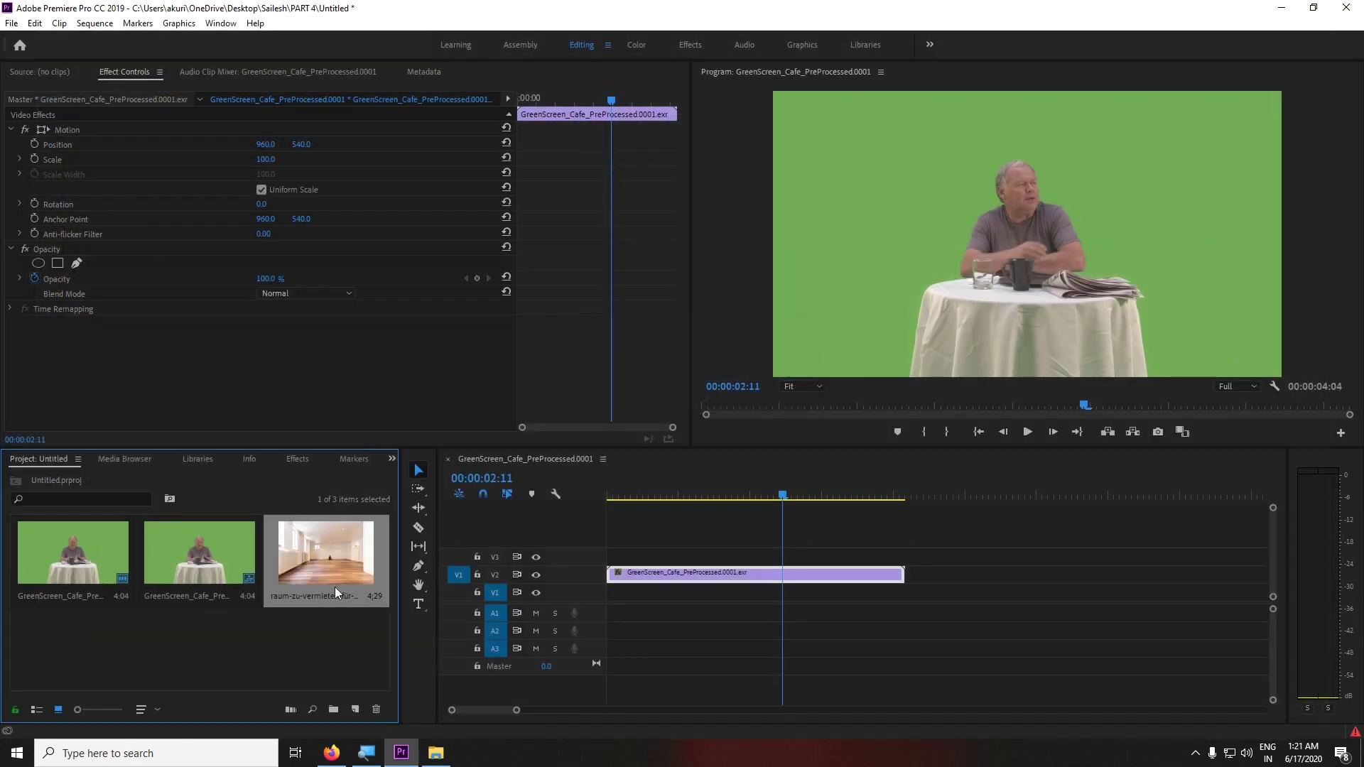
double_click(329, 561)
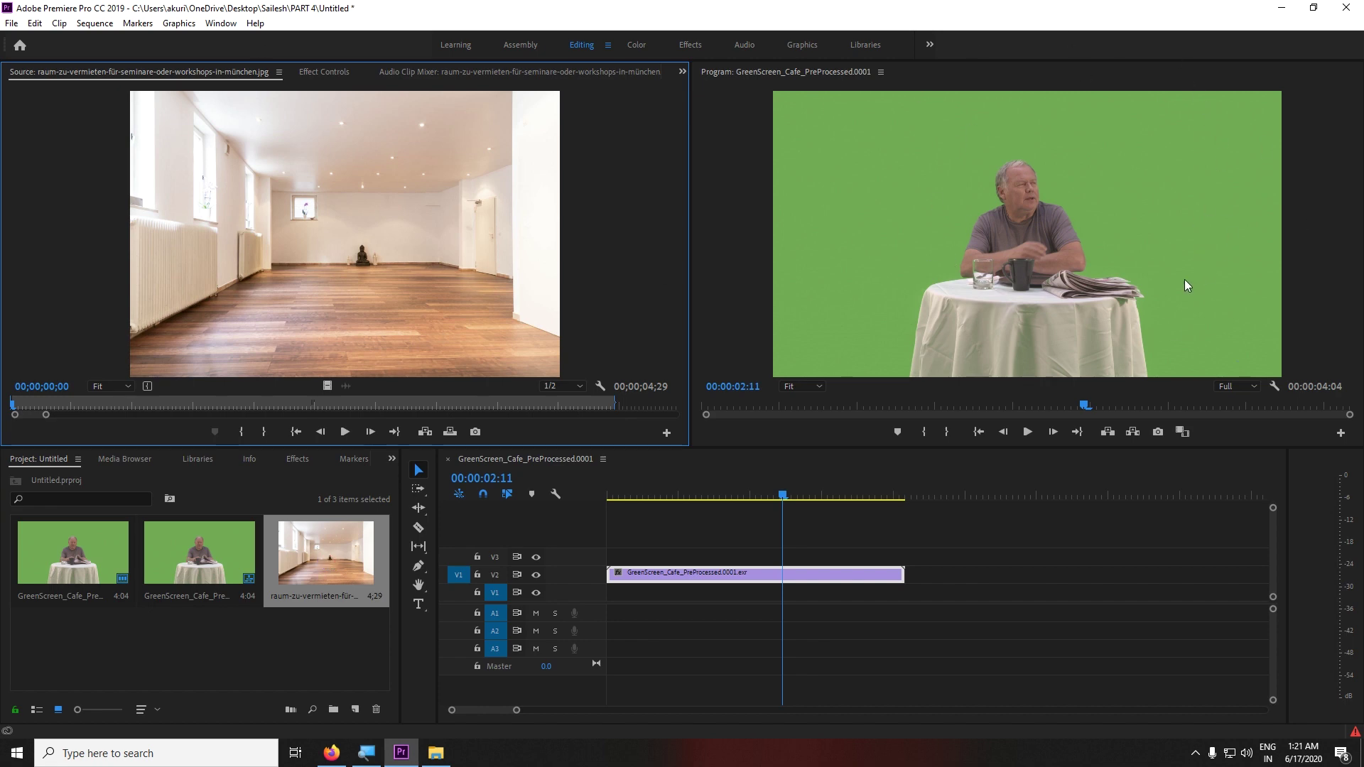
Step: Place the room image on track V1 at the sequence start and trim it to end with the green-screen clip
drag(771, 492, 824, 500)
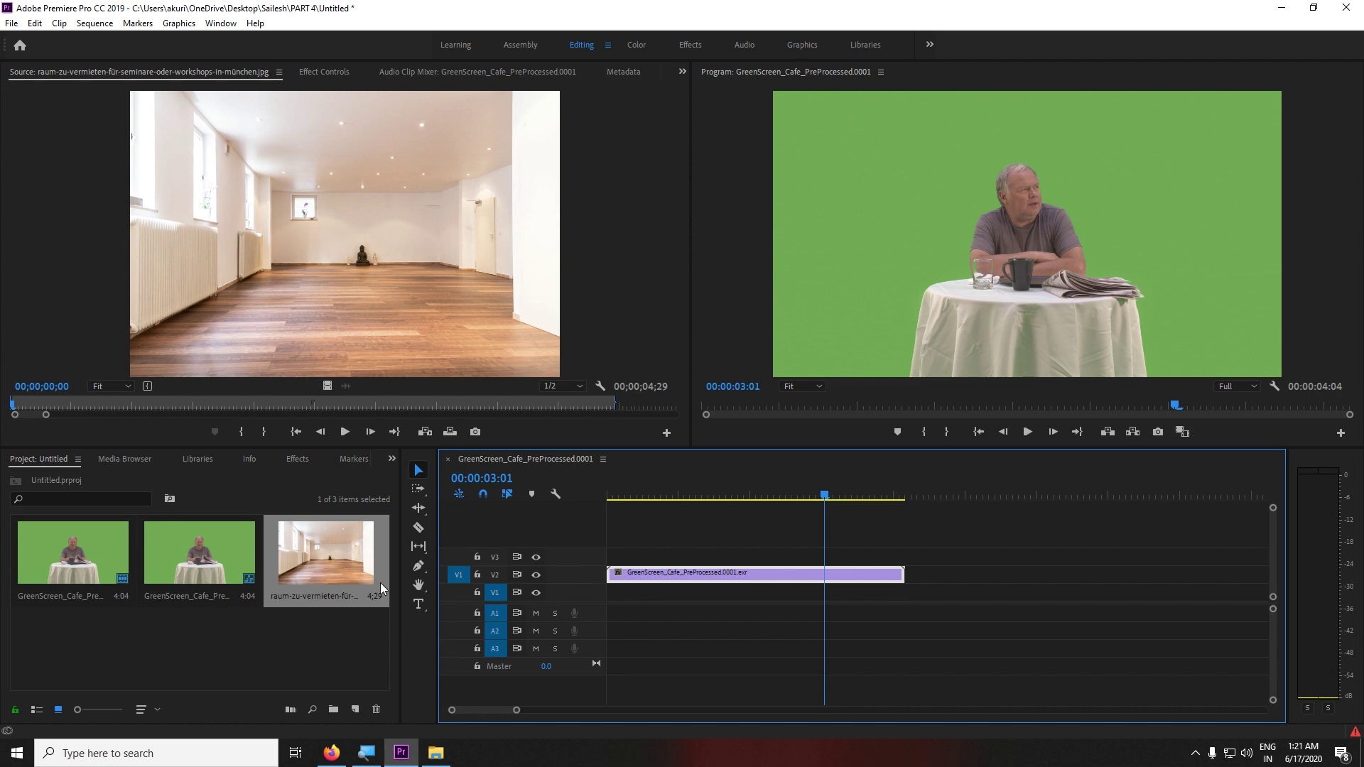
drag(324, 577, 608, 620)
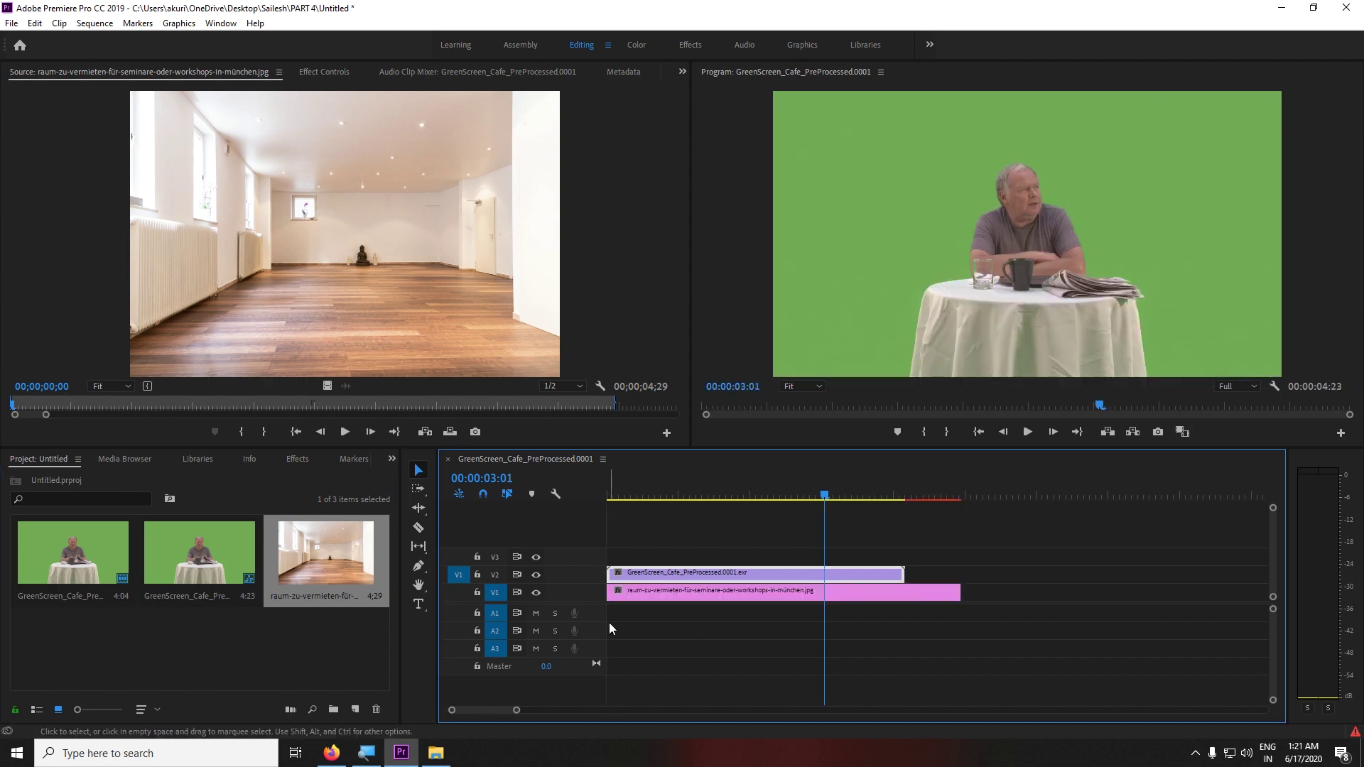
drag(959, 594, 904, 598)
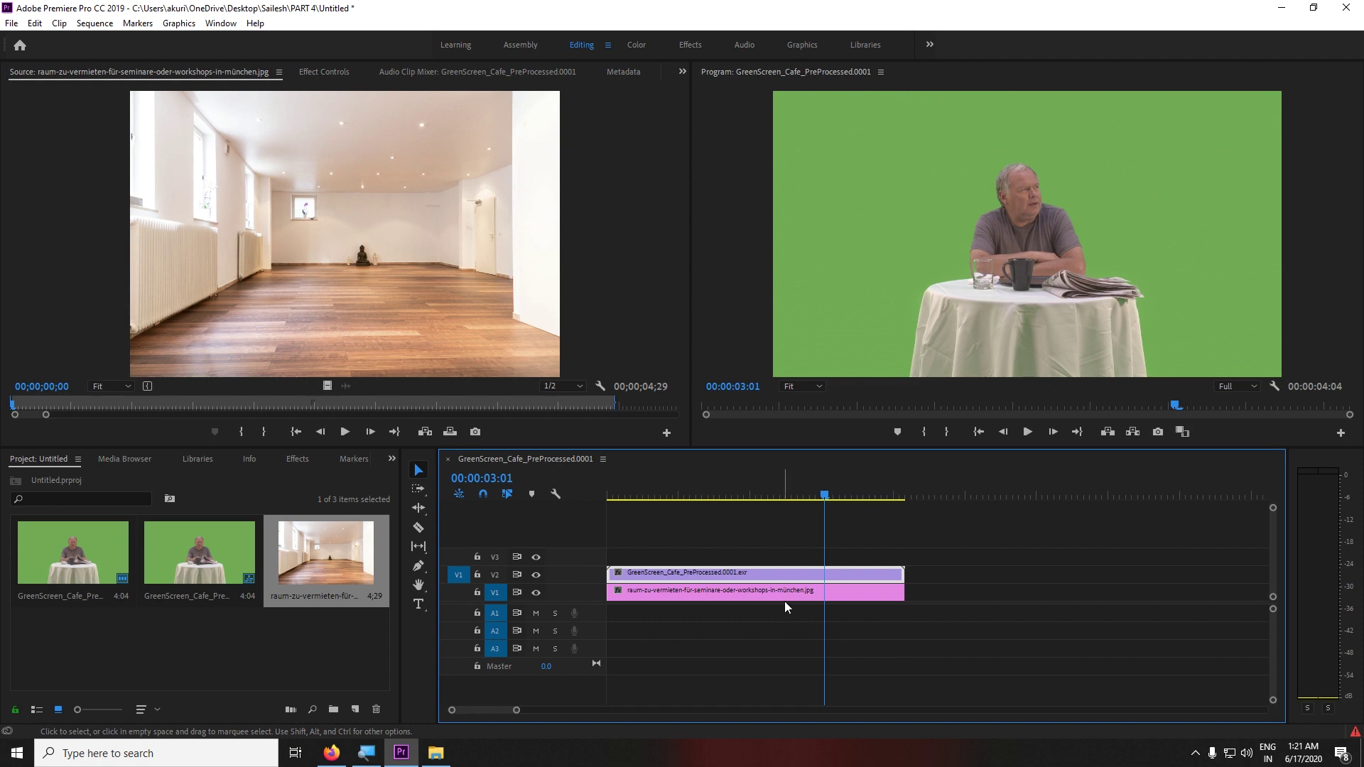
drag(781, 495, 816, 494)
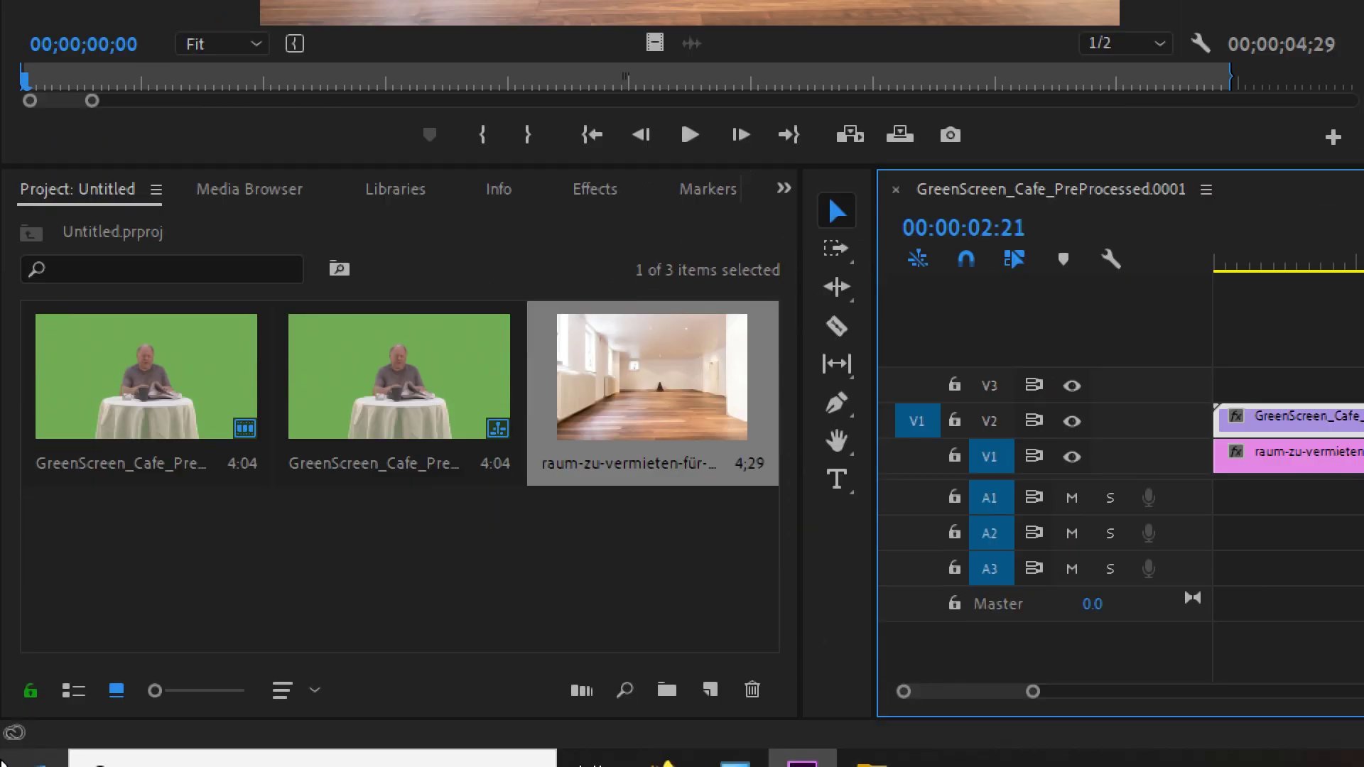
Step: Search the effects for "ultra" and apply Ultra Key to the green-screen clip on track V2
click(596, 189)
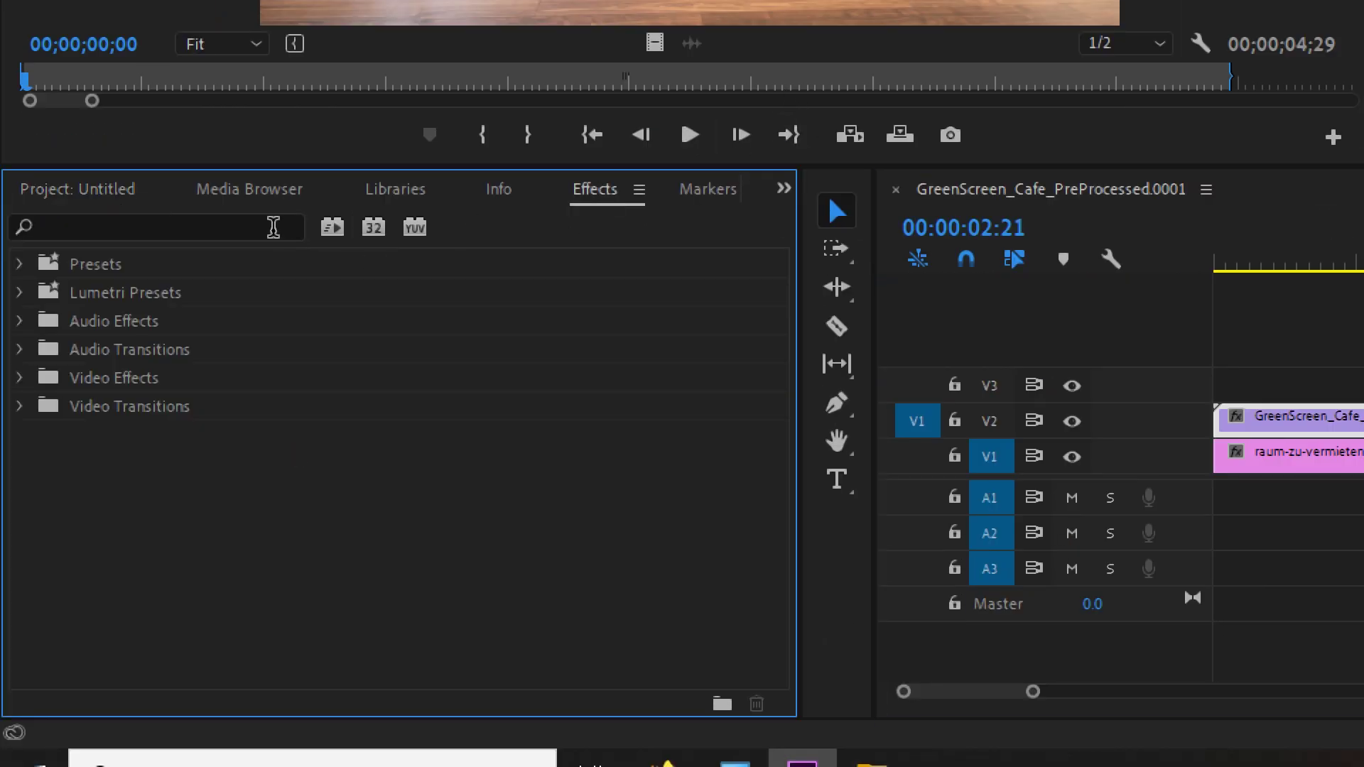
click(272, 227)
text(ultra)
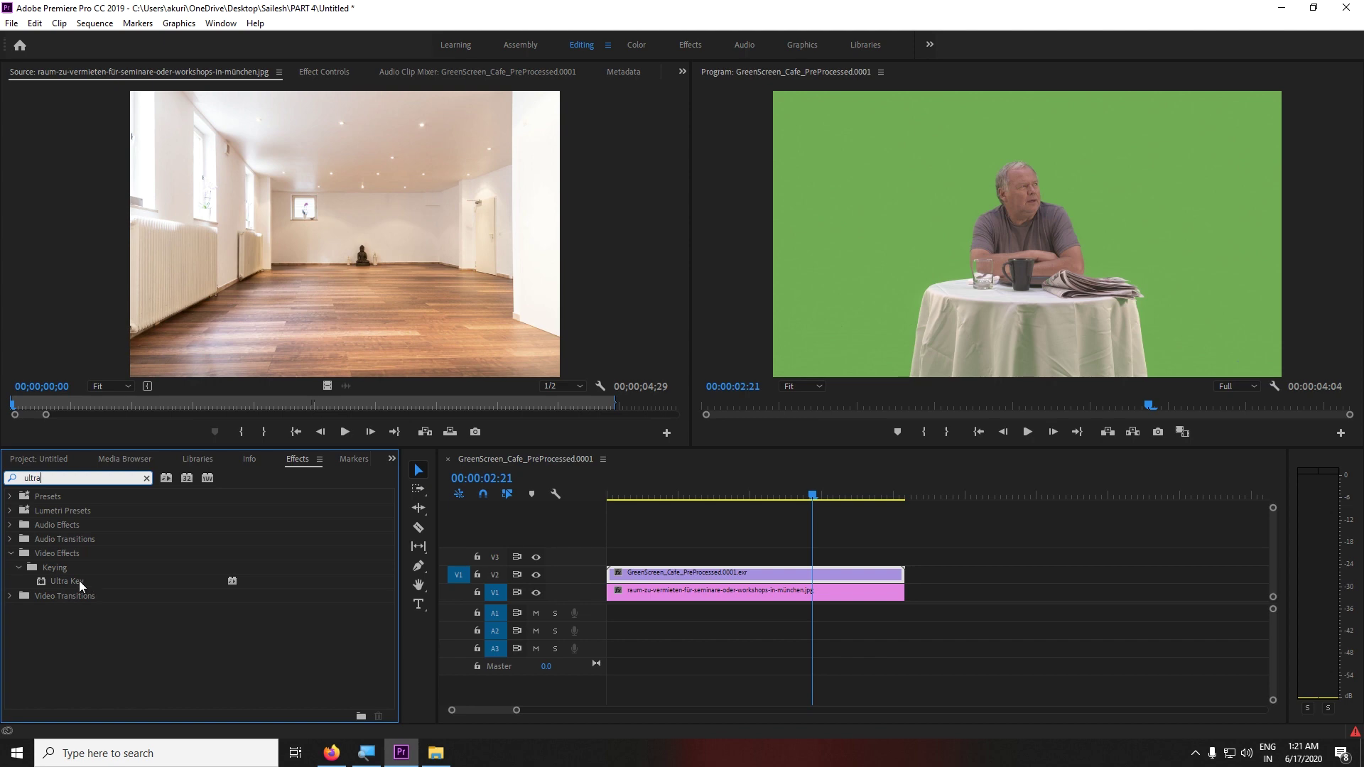
drag(79, 581, 657, 574)
Step: Hide track V1 and set the Ultra Key colour by sampling the green background near the man's head
click(537, 592)
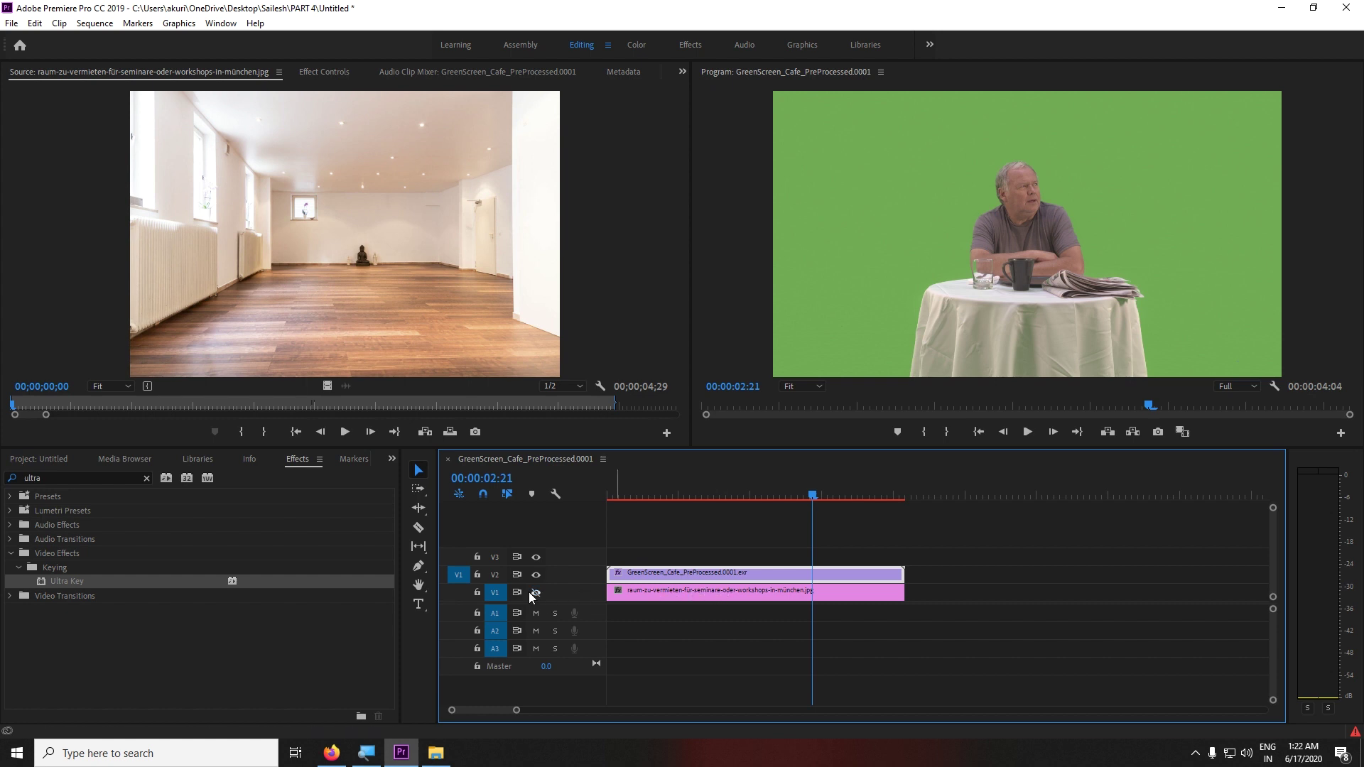
drag(757, 488, 744, 483)
click(325, 73)
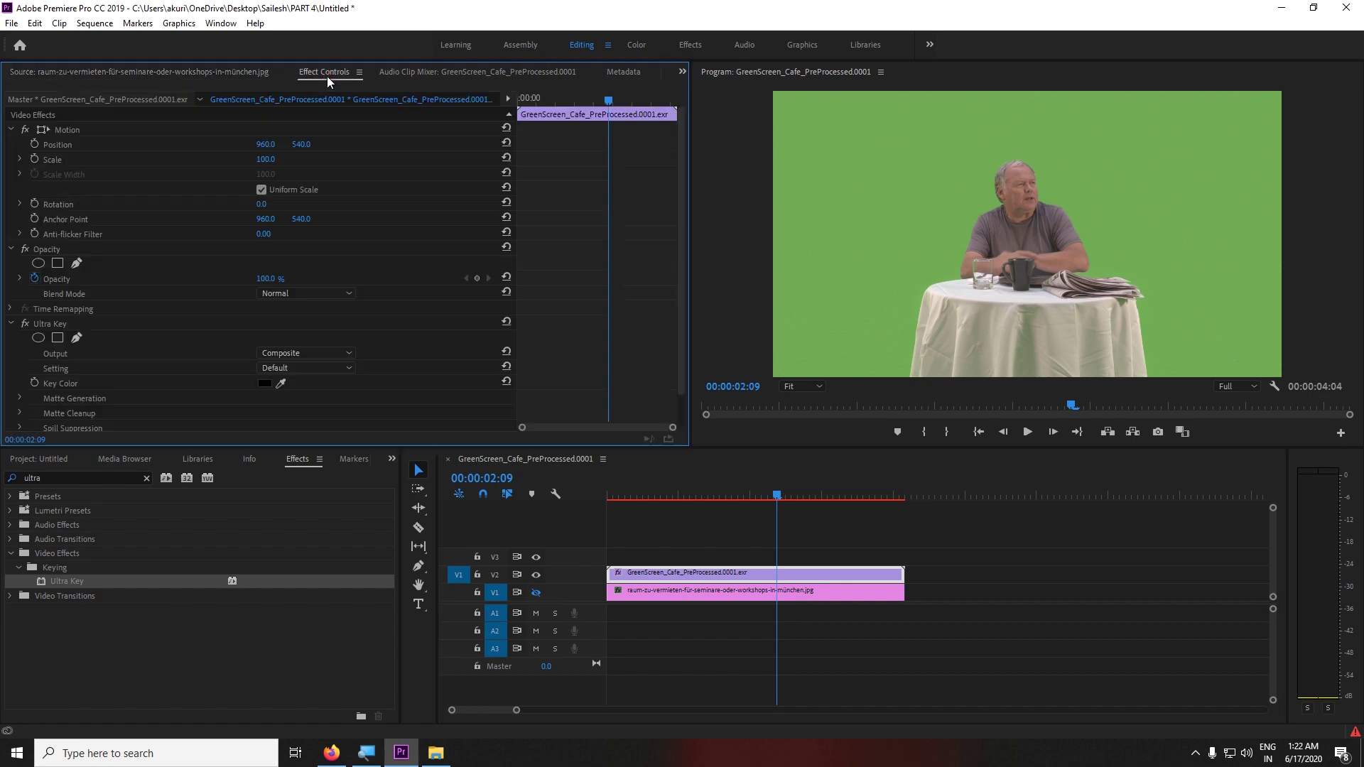
scroll(684, 318, down, 1)
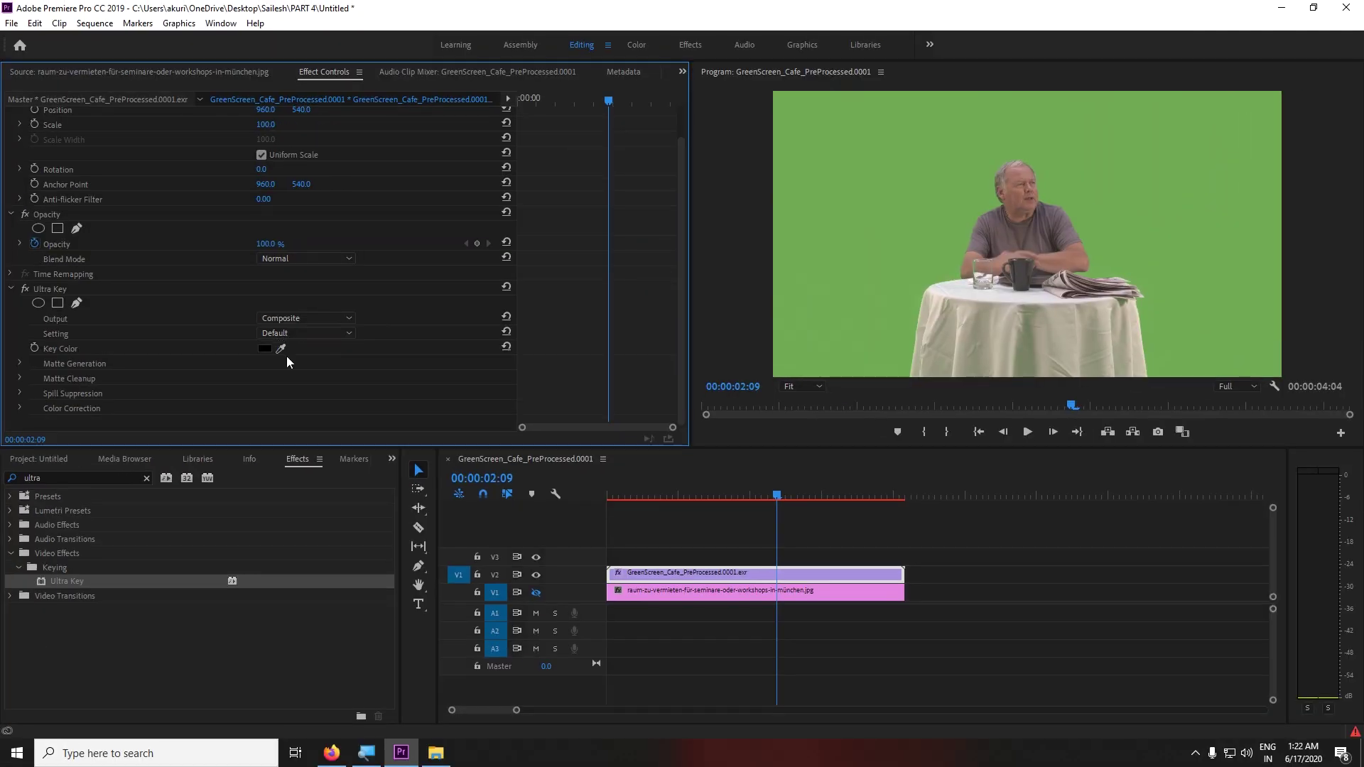
click(281, 348)
click(1047, 192)
click(1043, 196)
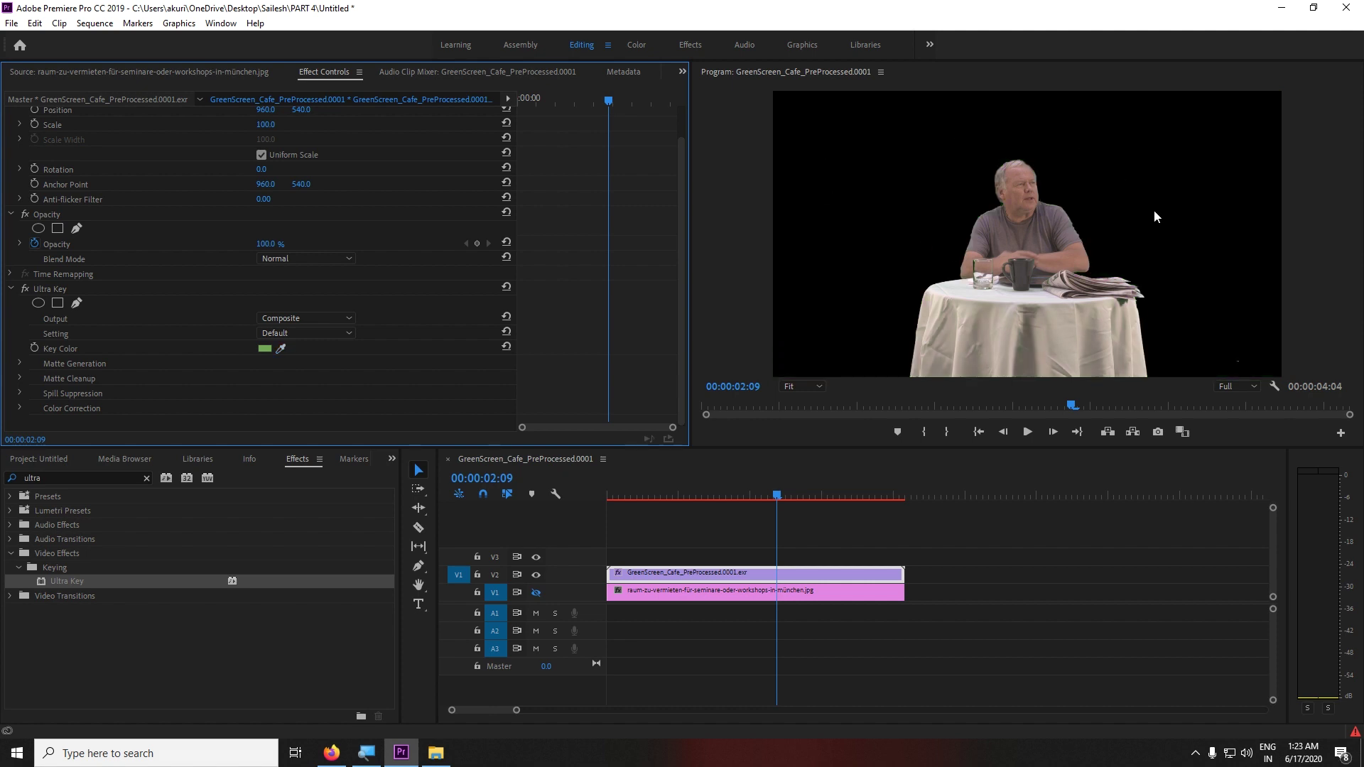
Step: Inspect the keyed footage in the maximized program monitor, scrubbing through several frames to check the matte quality
key(grave)
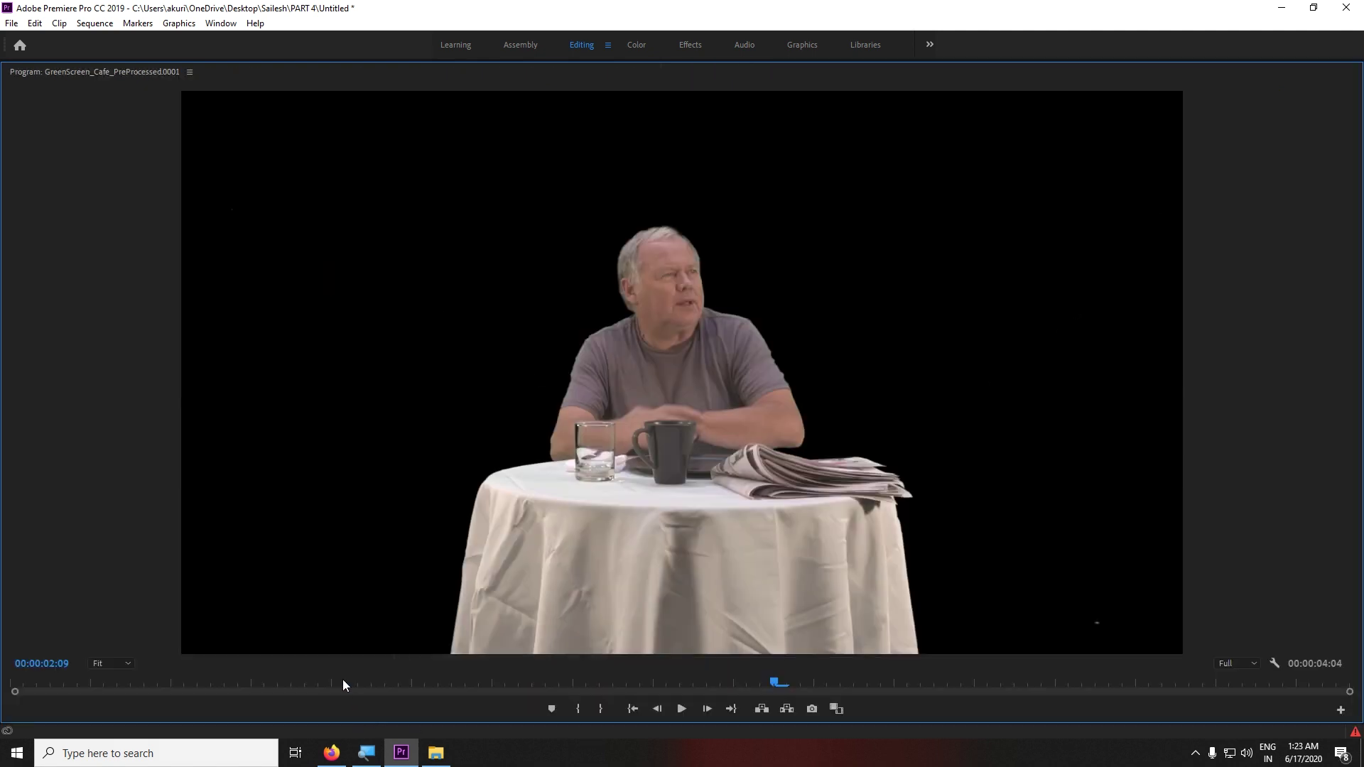
drag(343, 681, 698, 758)
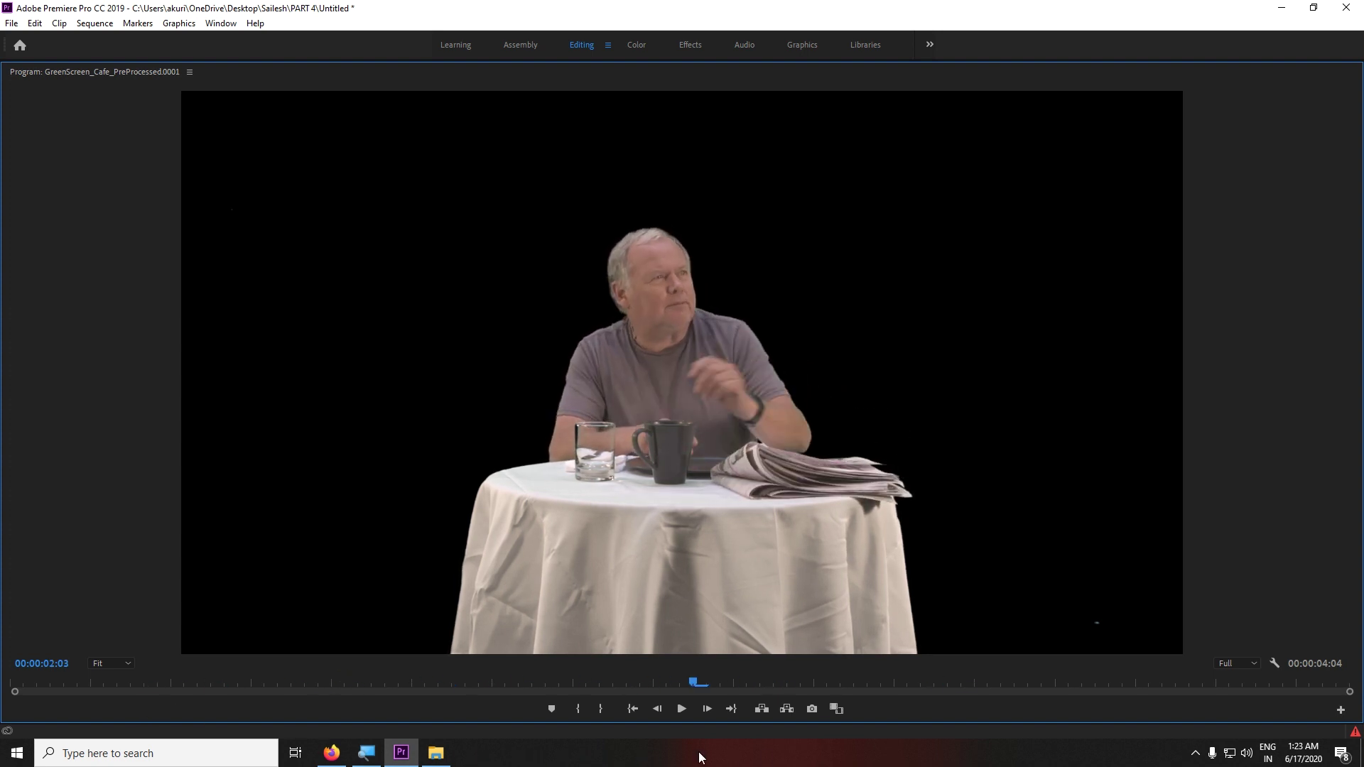
key(grave)
drag(701, 492, 800, 542)
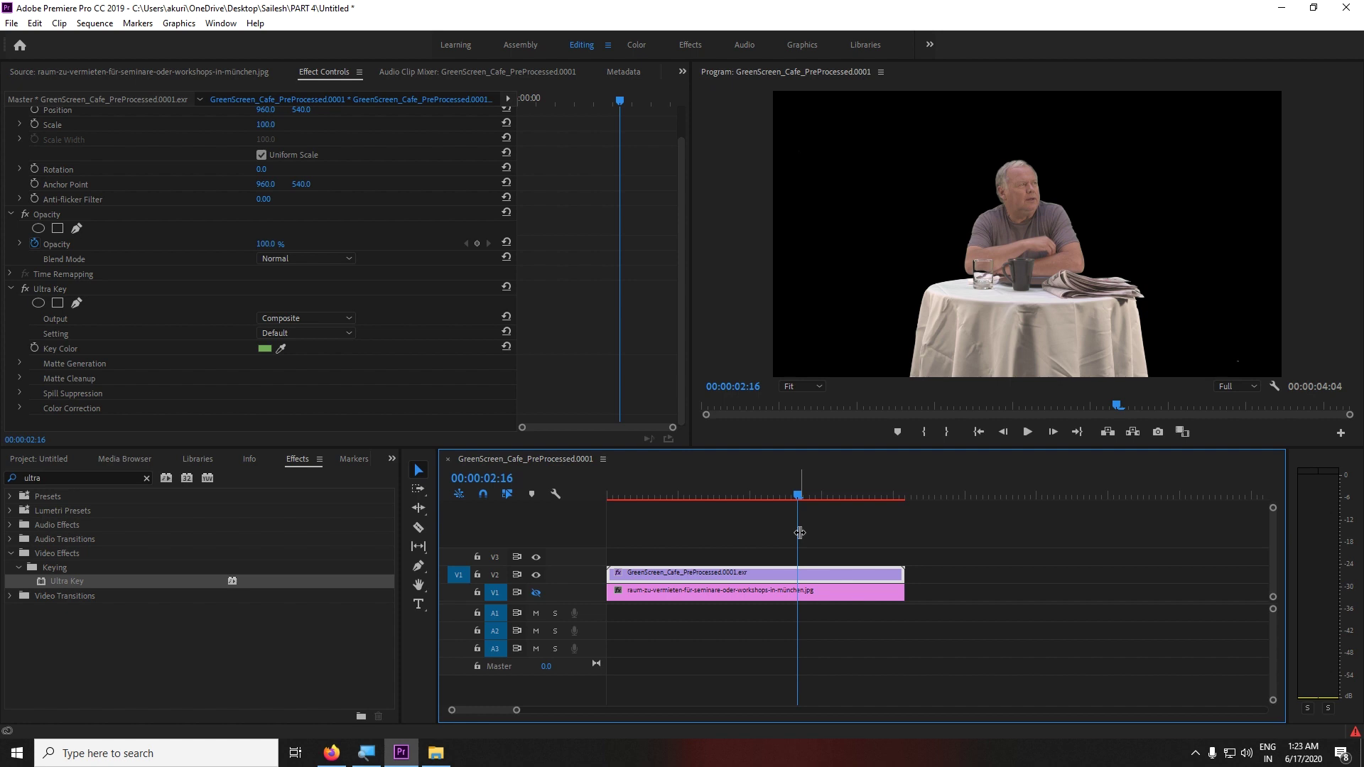
mouse_move(796, 492)
mouse_down()
mouse_move(726, 490)
mouse_move(807, 516)
mouse_up()
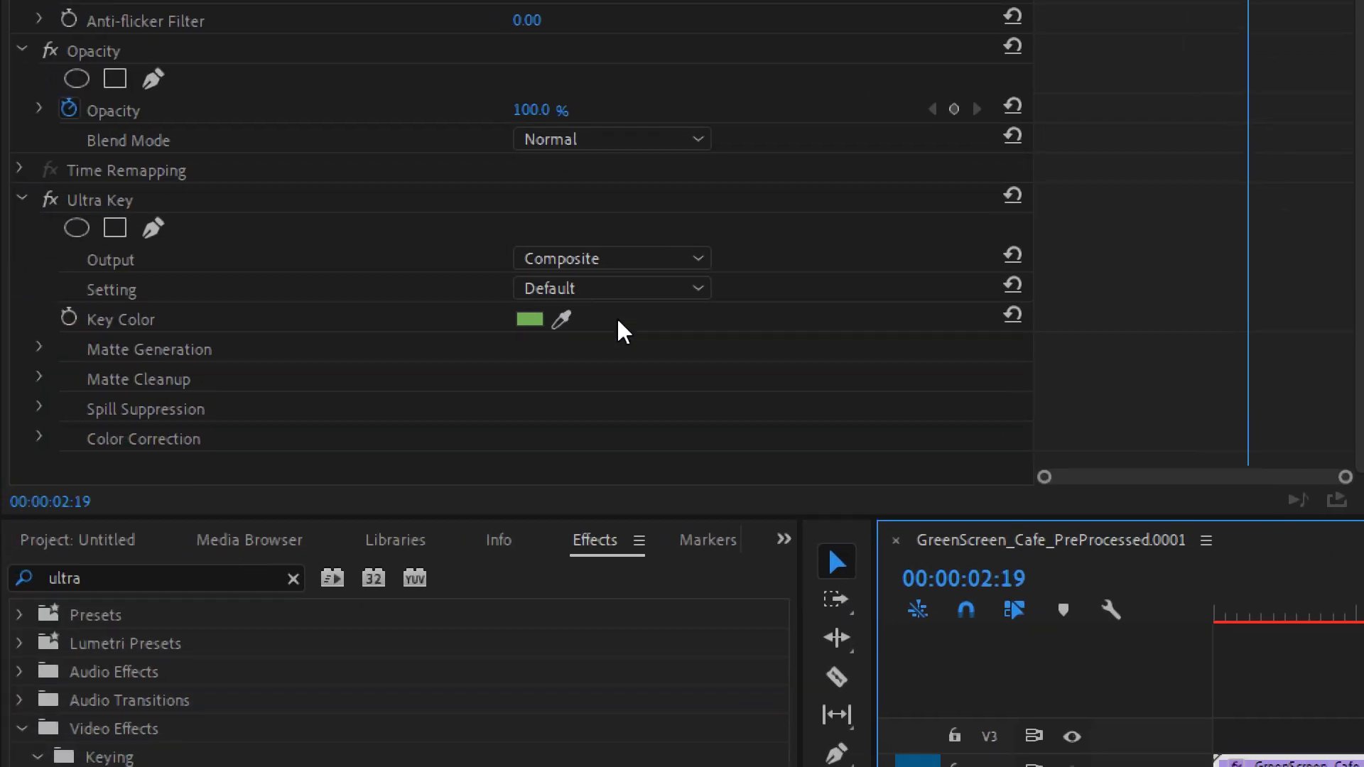
Step: Switch the Ultra Key output to Alpha Channel and maximize the program monitor to examine the matte
click(646, 261)
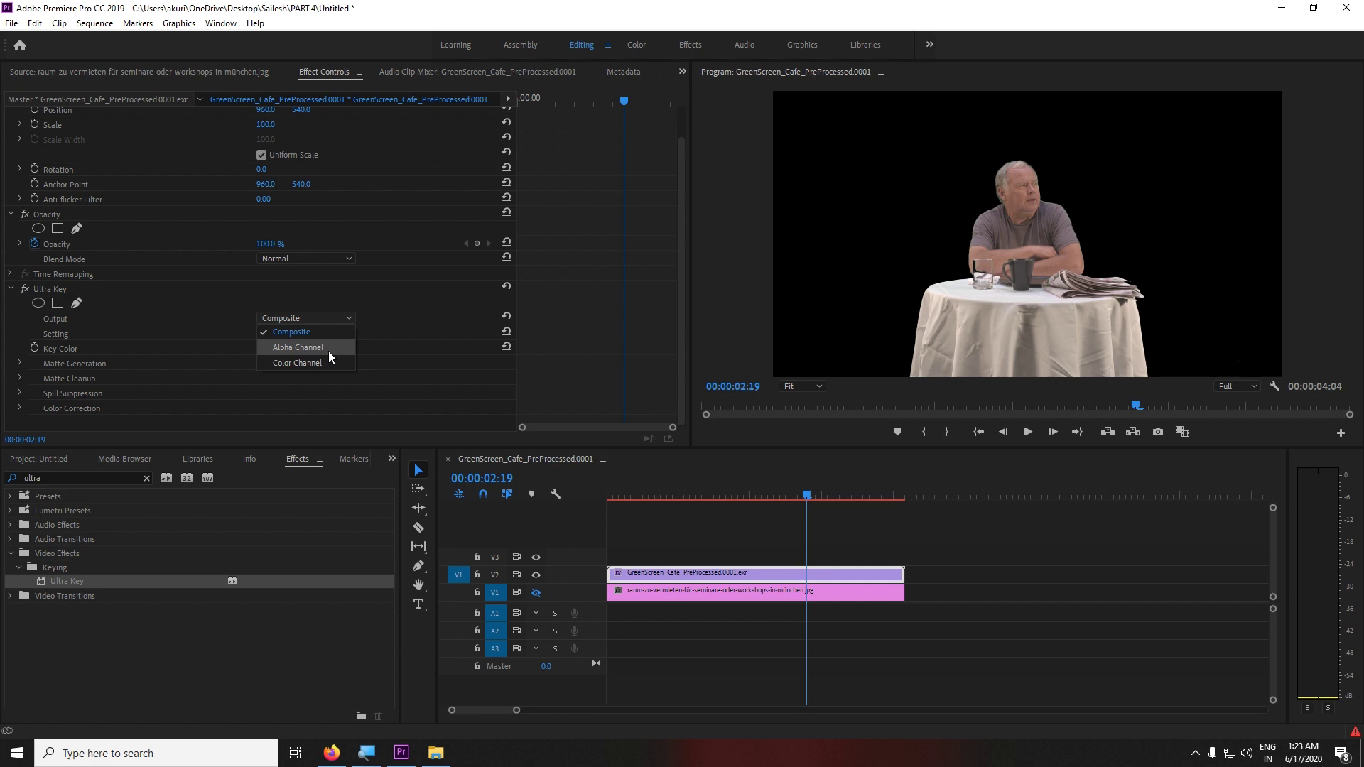
click(328, 350)
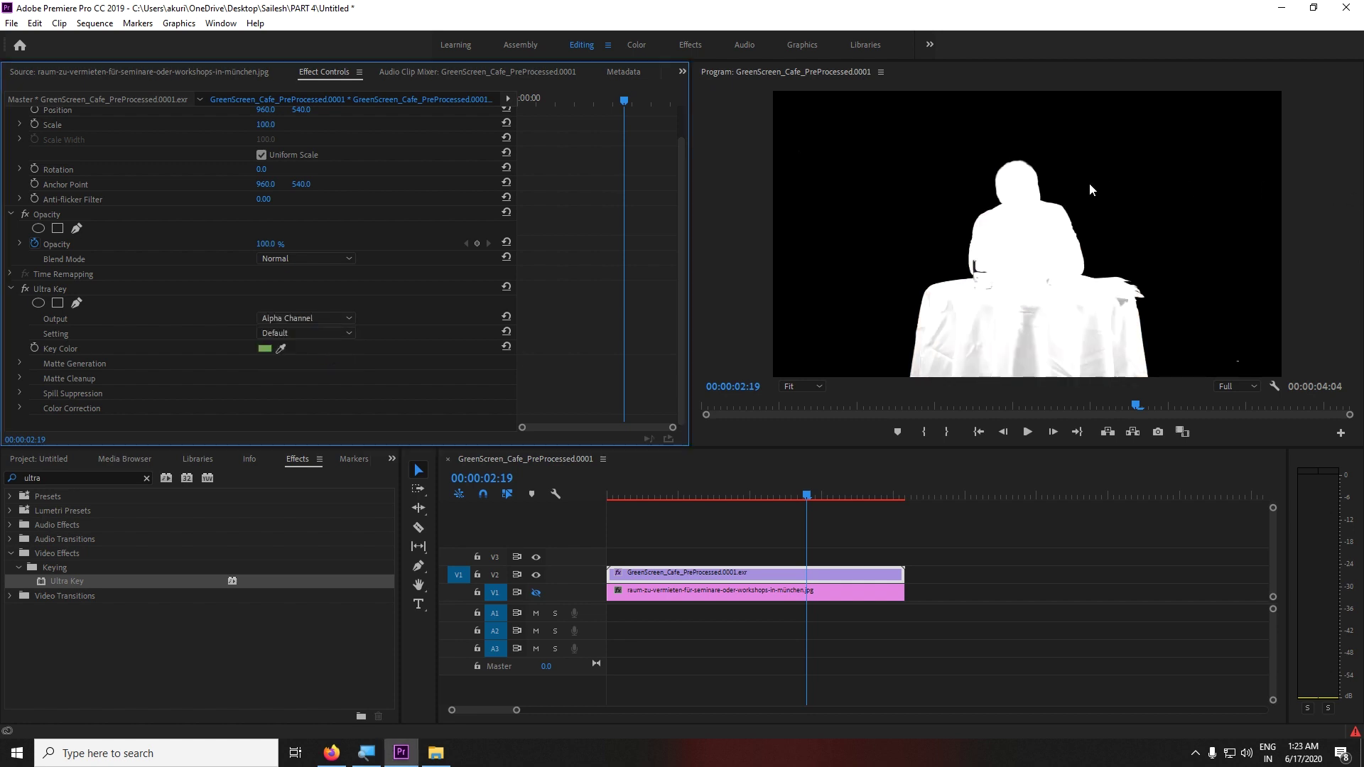
key(grave)
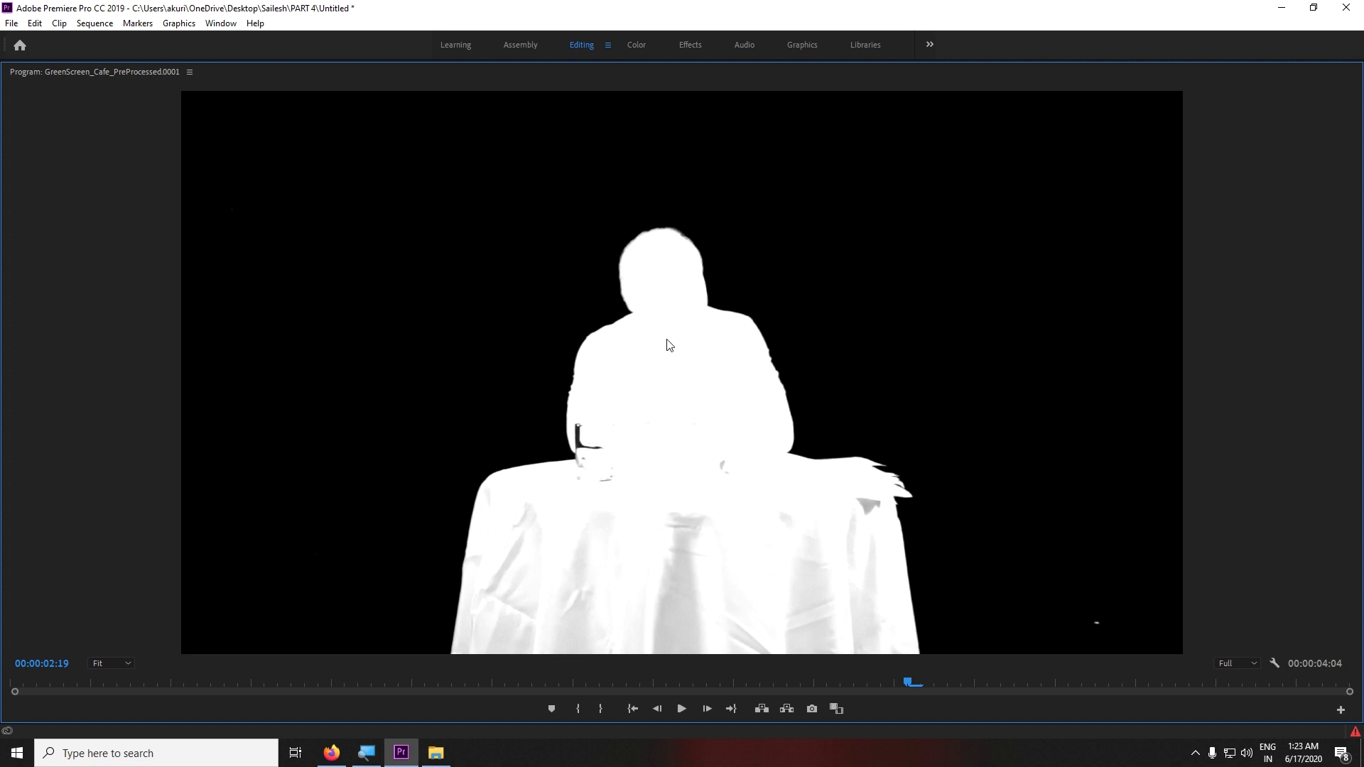
Step: Set the Ultra Key matte generation Transparency to 10 and Highlight to 22 on the café clip
key(grave)
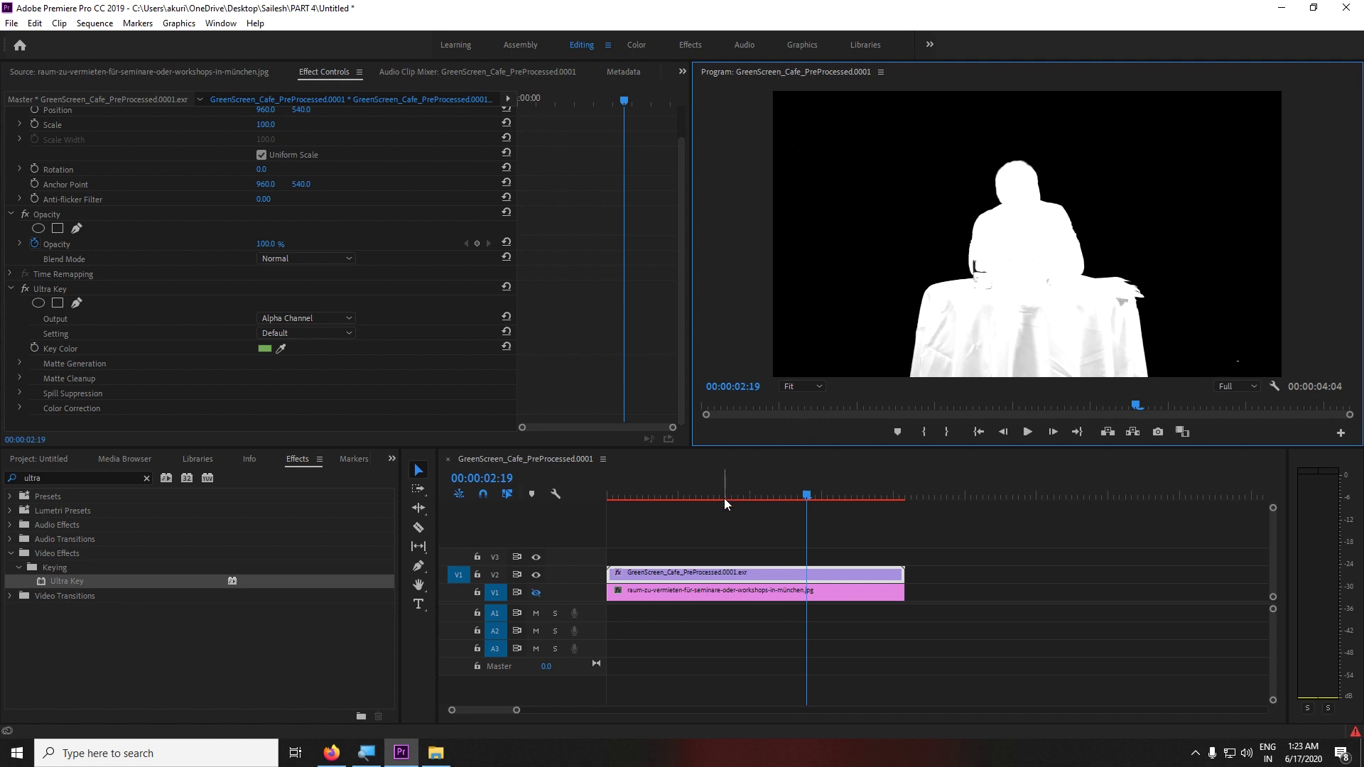
click(20, 363)
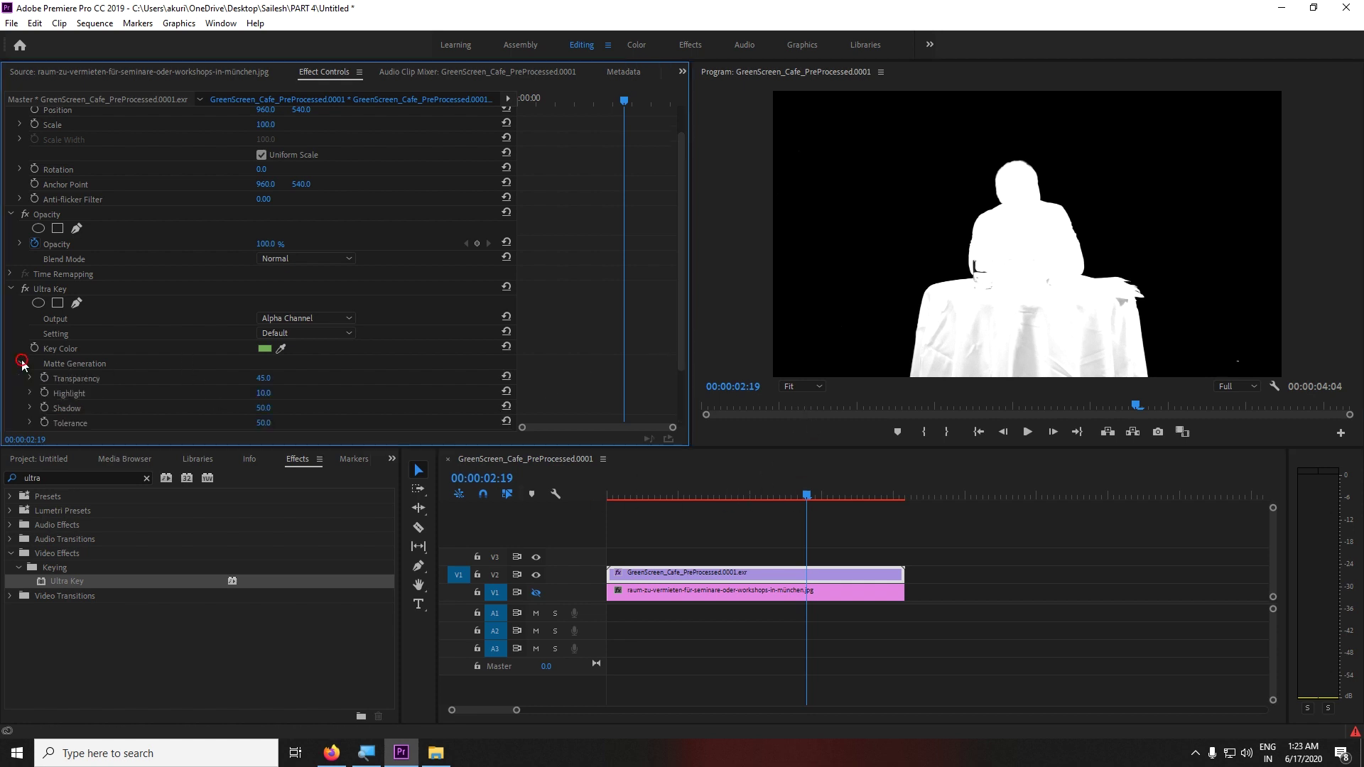
drag(682, 292, 688, 377)
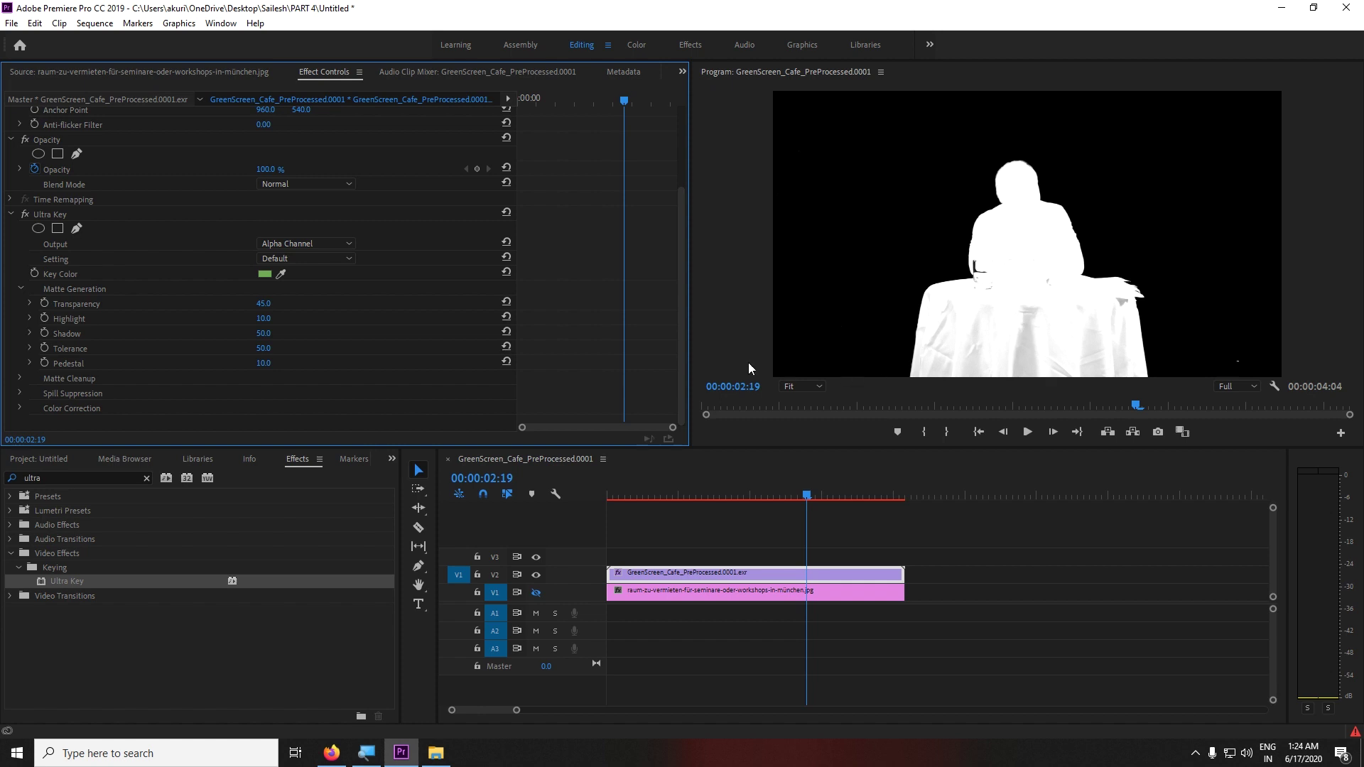
mouse_move(263, 303)
mouse_down()
mouse_move(284, 303)
mouse_move(231, 304)
mouse_move(272, 319)
mouse_up()
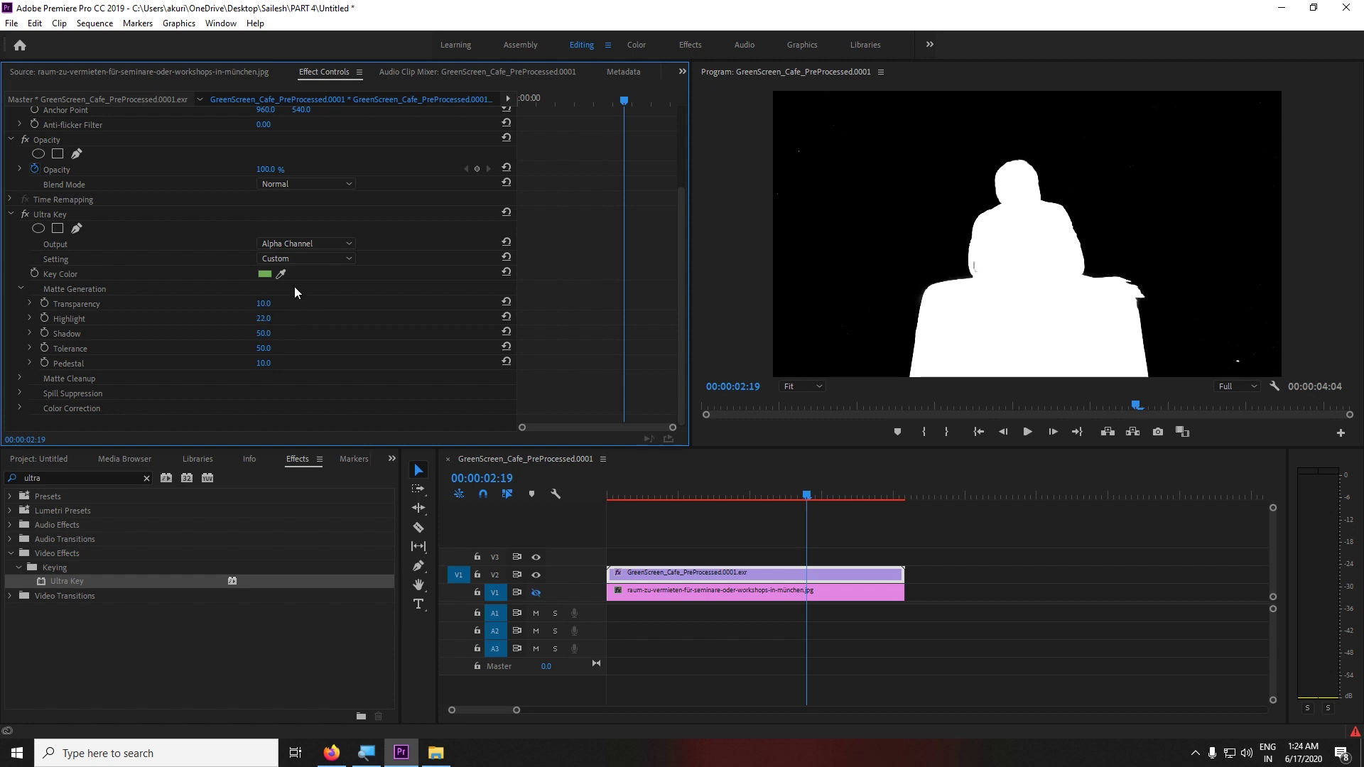
Step: Switch the Ultra Key output back to Composite and make track V1 visible behind the keyed footage
click(312, 243)
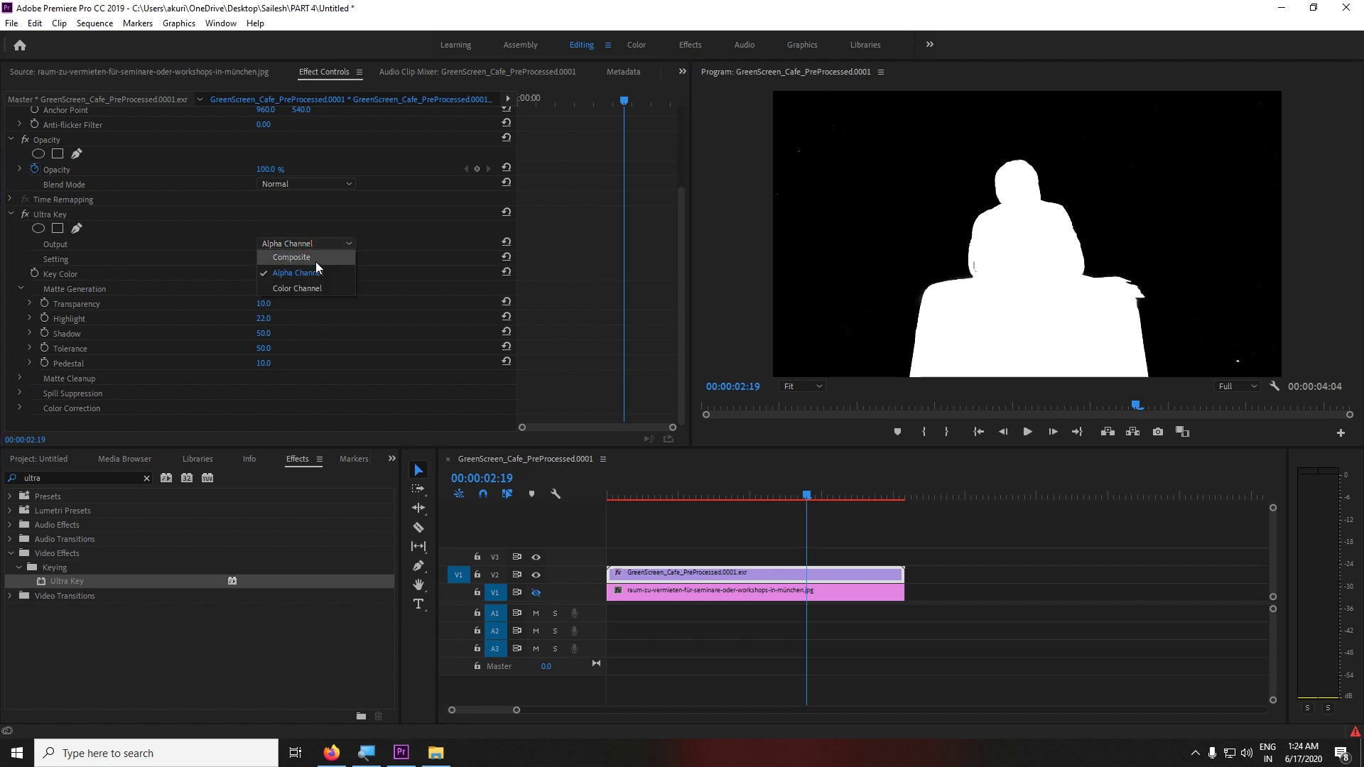
click(315, 258)
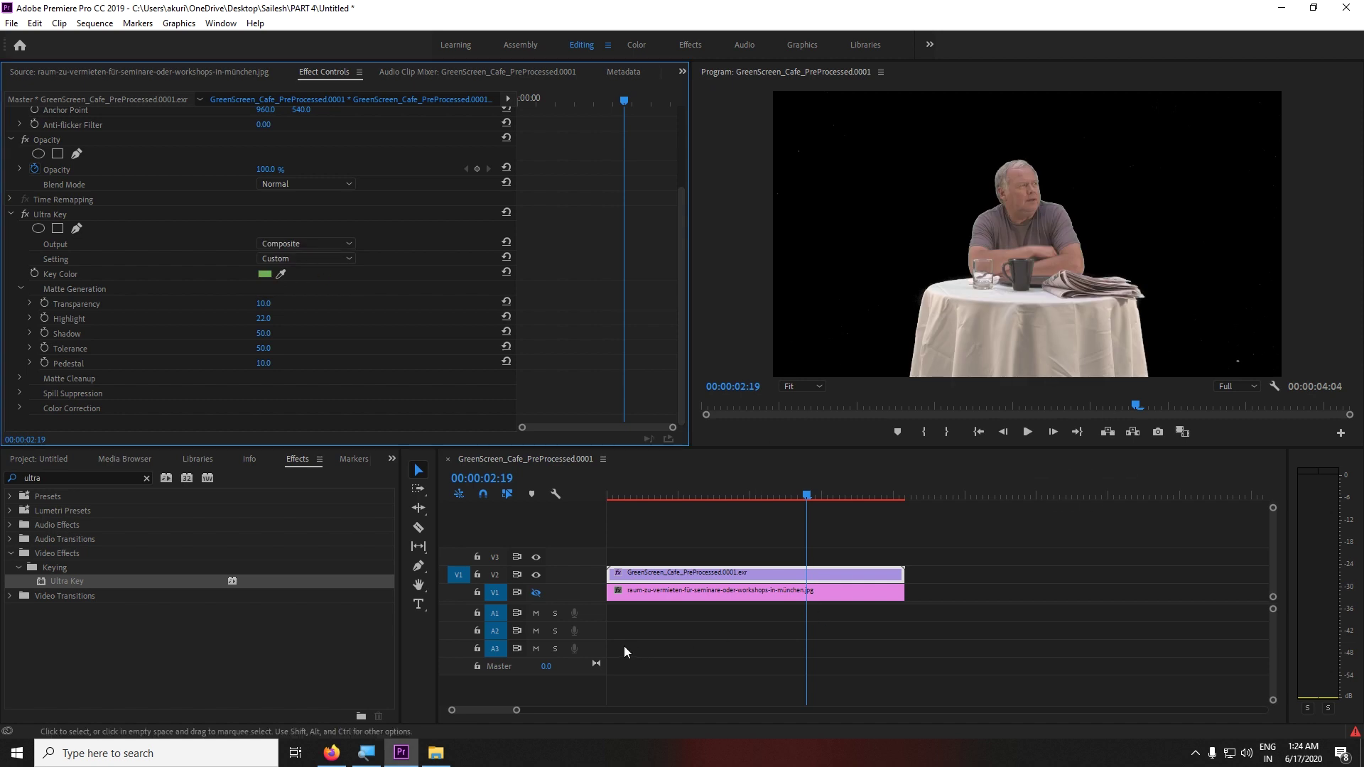
click(535, 593)
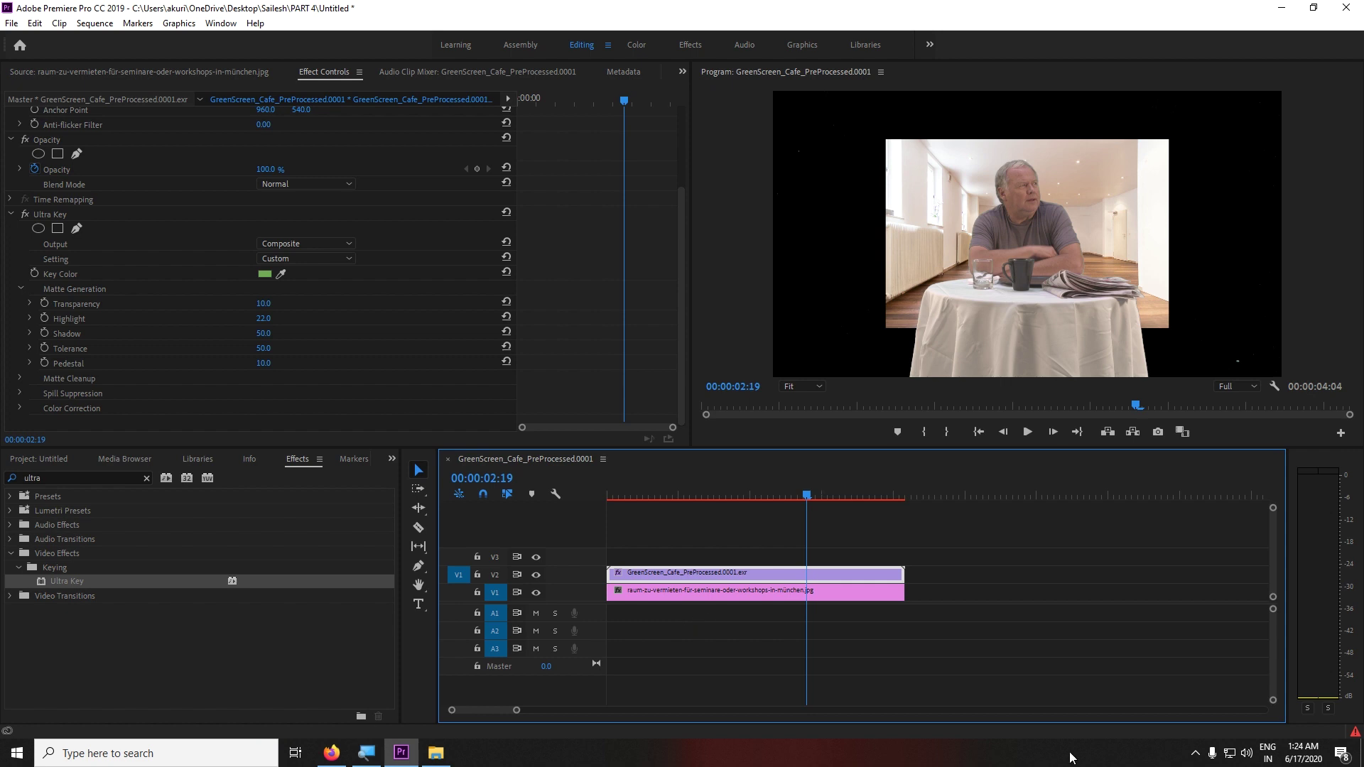
Step: Scale up the room background image on V1 until it fills the whole frame
click(723, 593)
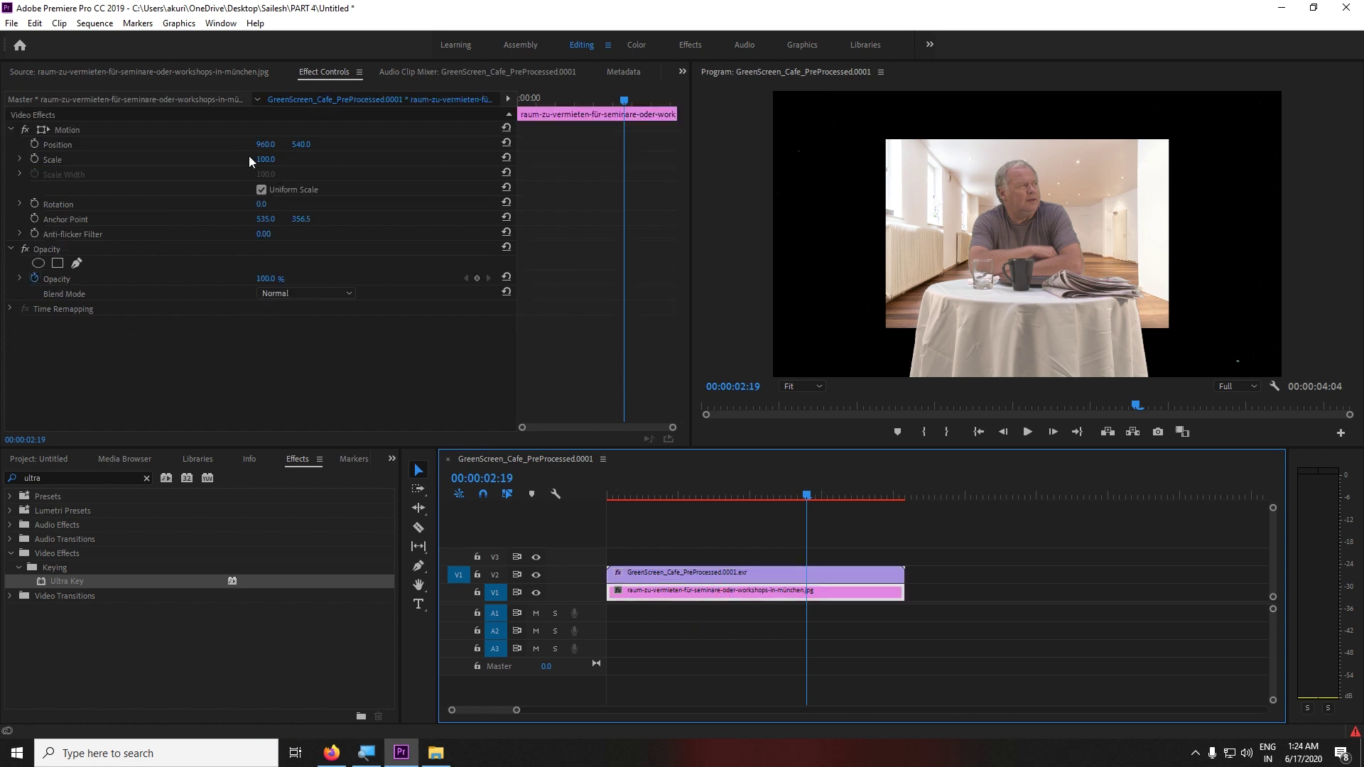
drag(269, 160, 334, 161)
click(971, 507)
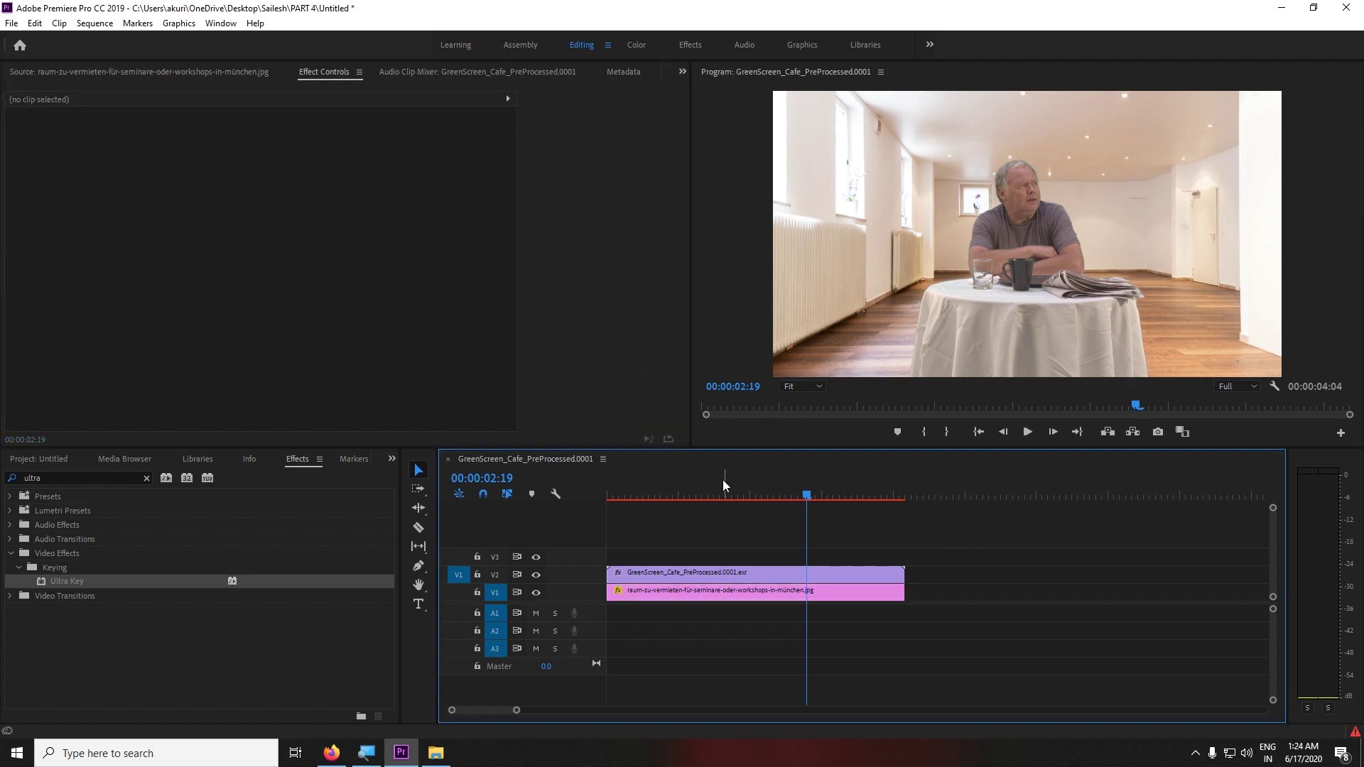
Step: Play the composite from the start and examine the keyed edges in the maximized program monitor
key(Home)
key(space)
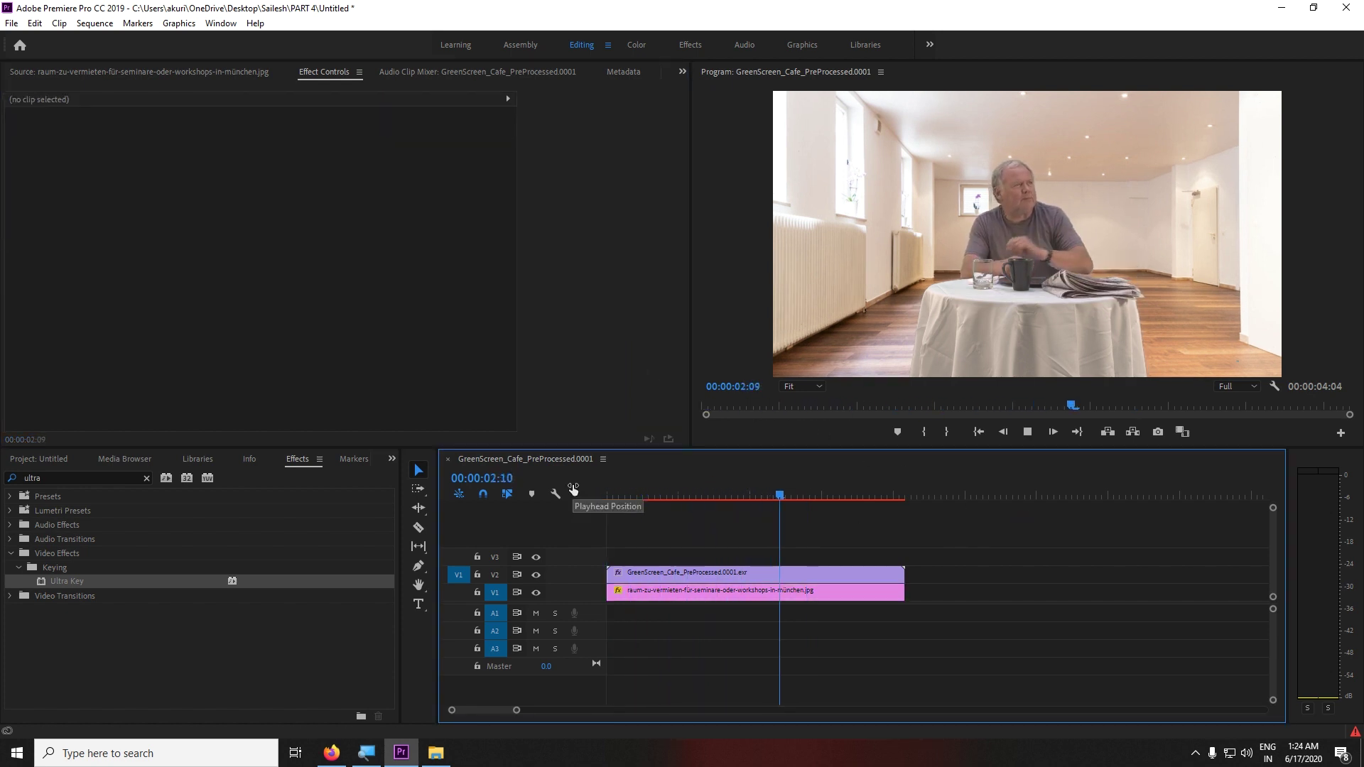
key(space)
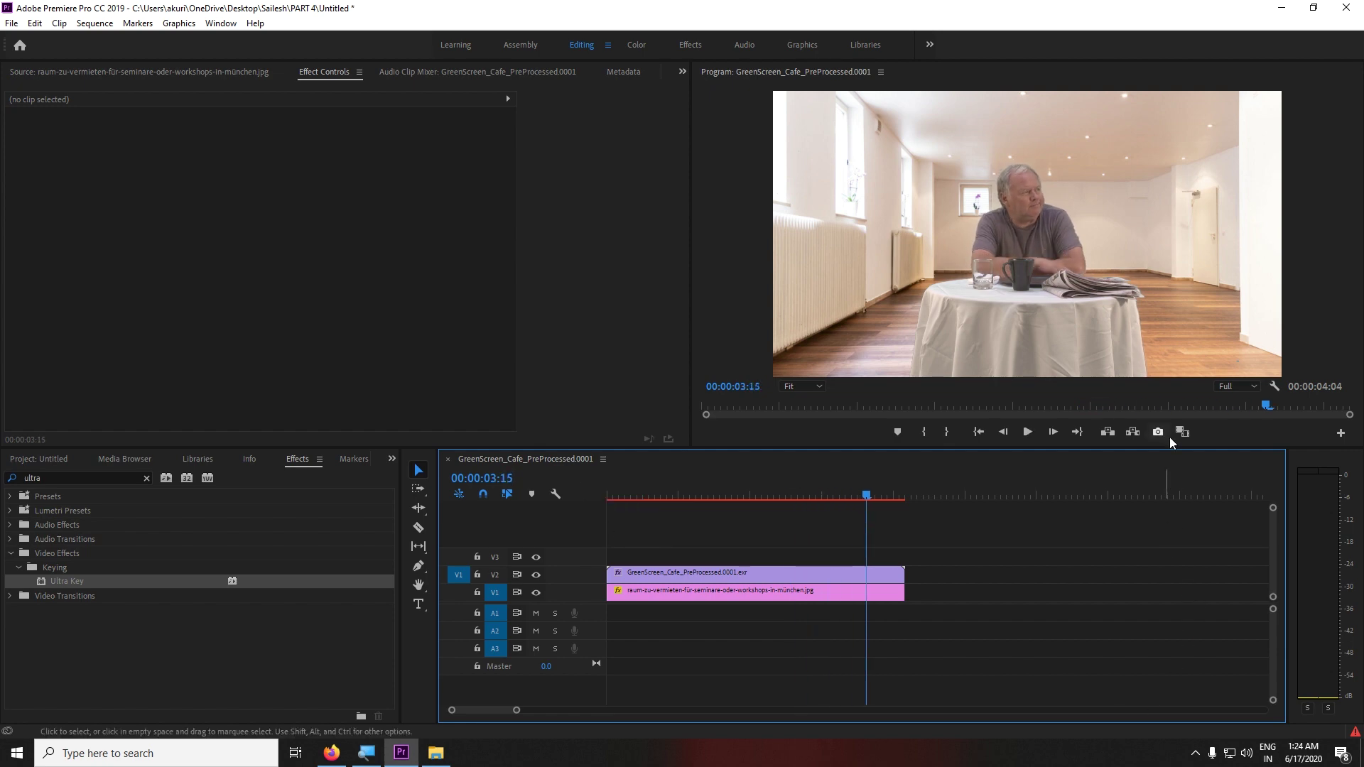
key(grave)
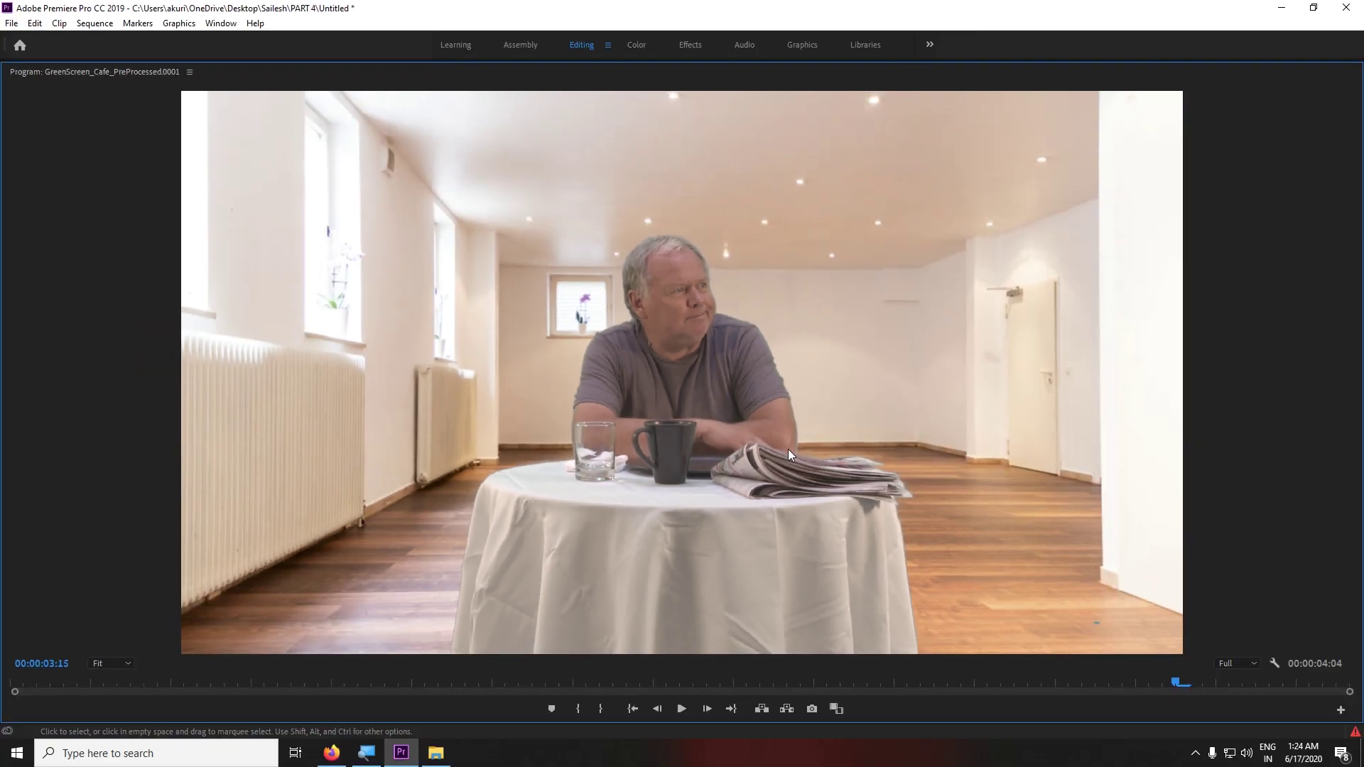
key(grave)
Step: Set the Ultra Key matte cleanup Choke to 42 on the café clip and check the edges in the maximized program monitor
click(806, 570)
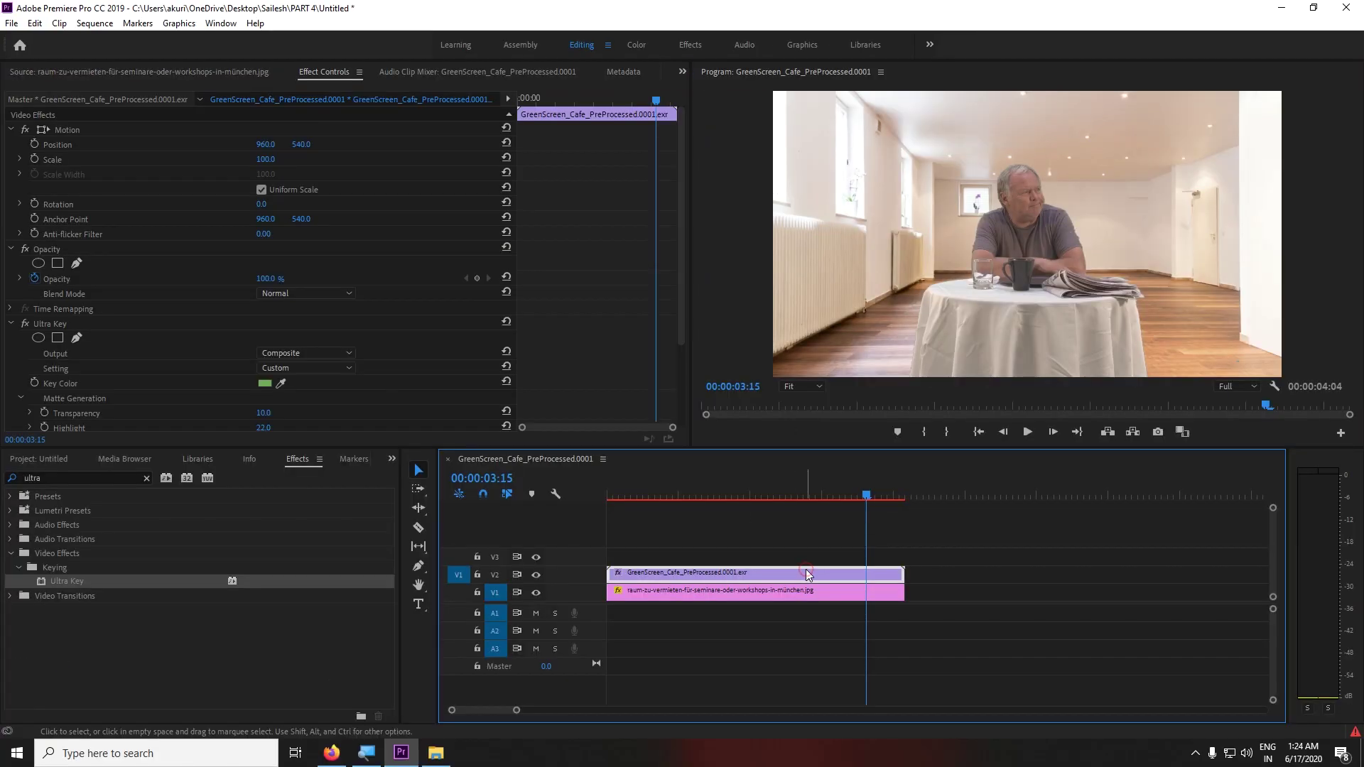
drag(681, 323, 682, 408)
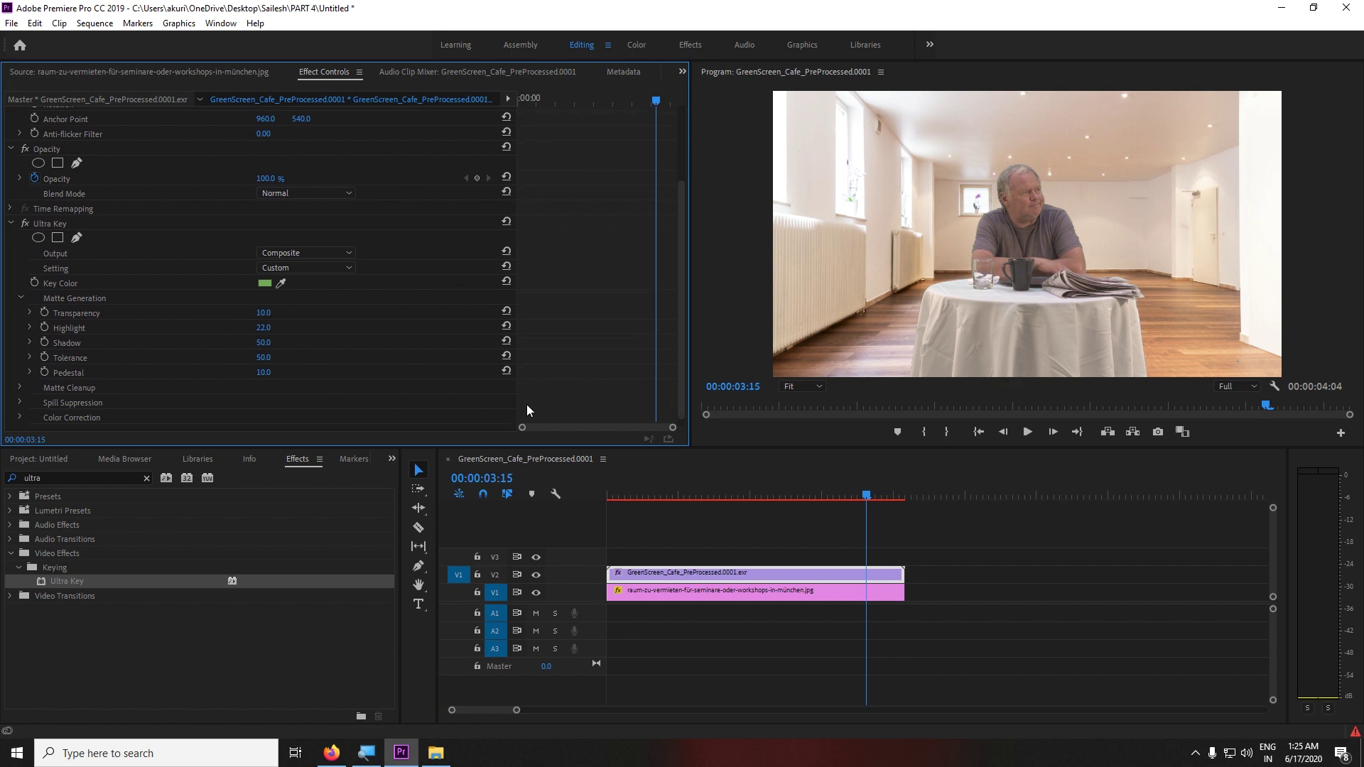
click(20, 388)
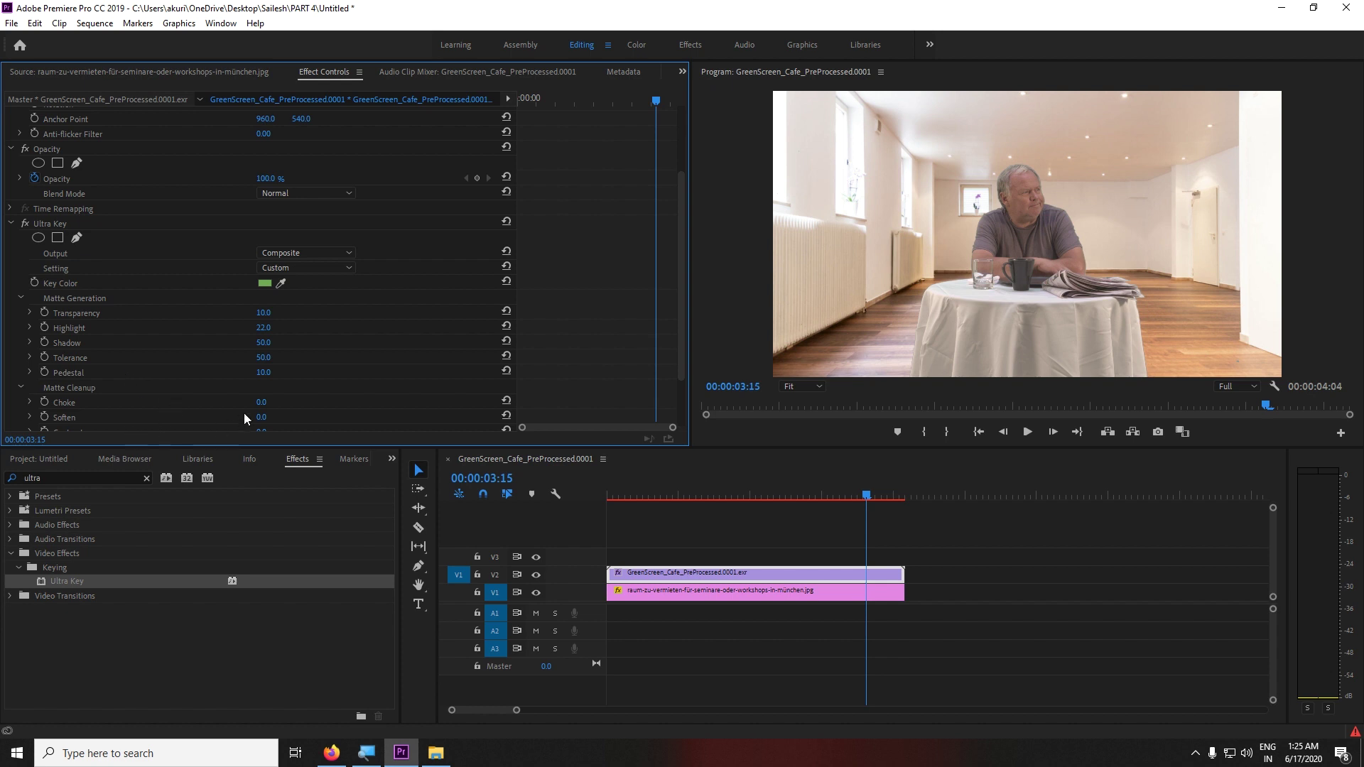
mouse_move(264, 403)
mouse_down()
mouse_move(330, 402)
mouse_move(259, 403)
mouse_up()
key(grave)
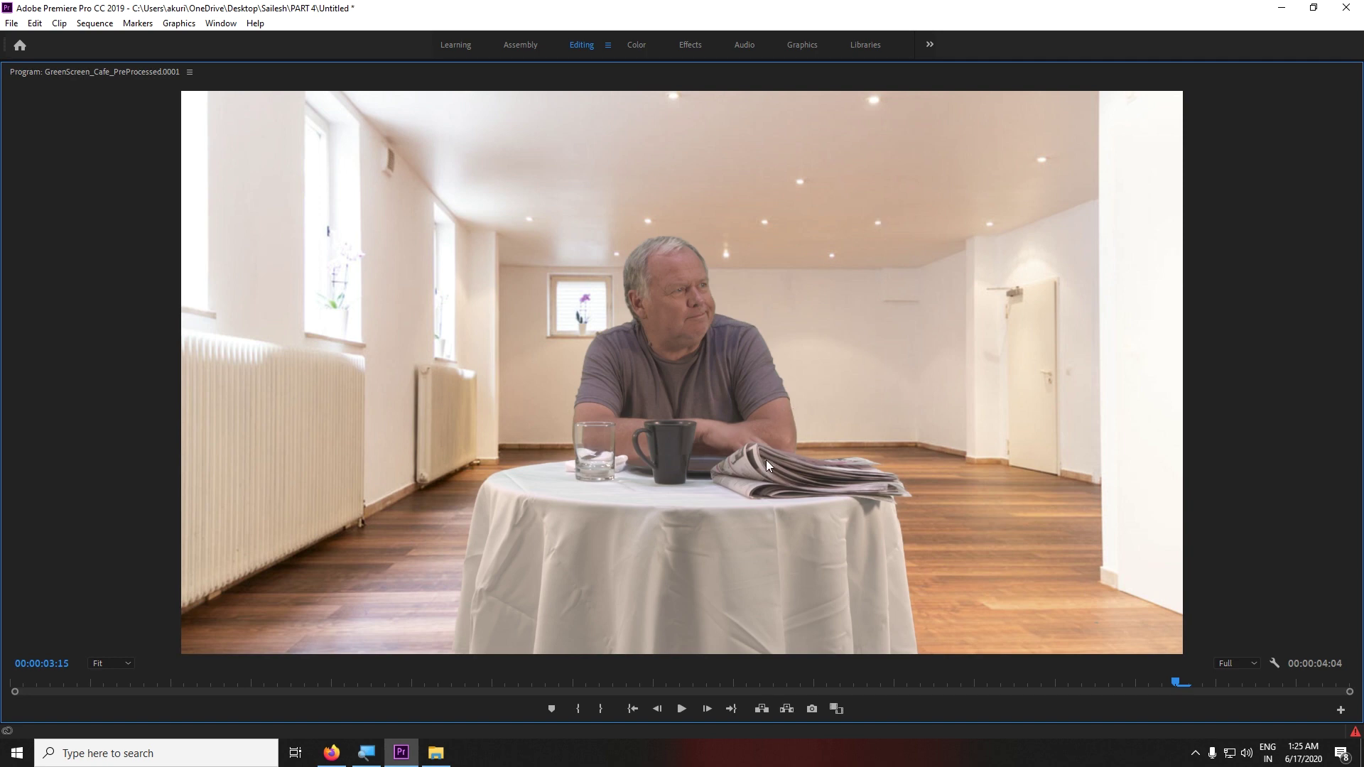
key(grave)
Step: Play the composite from the start, stop around 00:00:01:11, and set the matte cleanup Contrast to 15
drag(684, 495, 531, 502)
key(space)
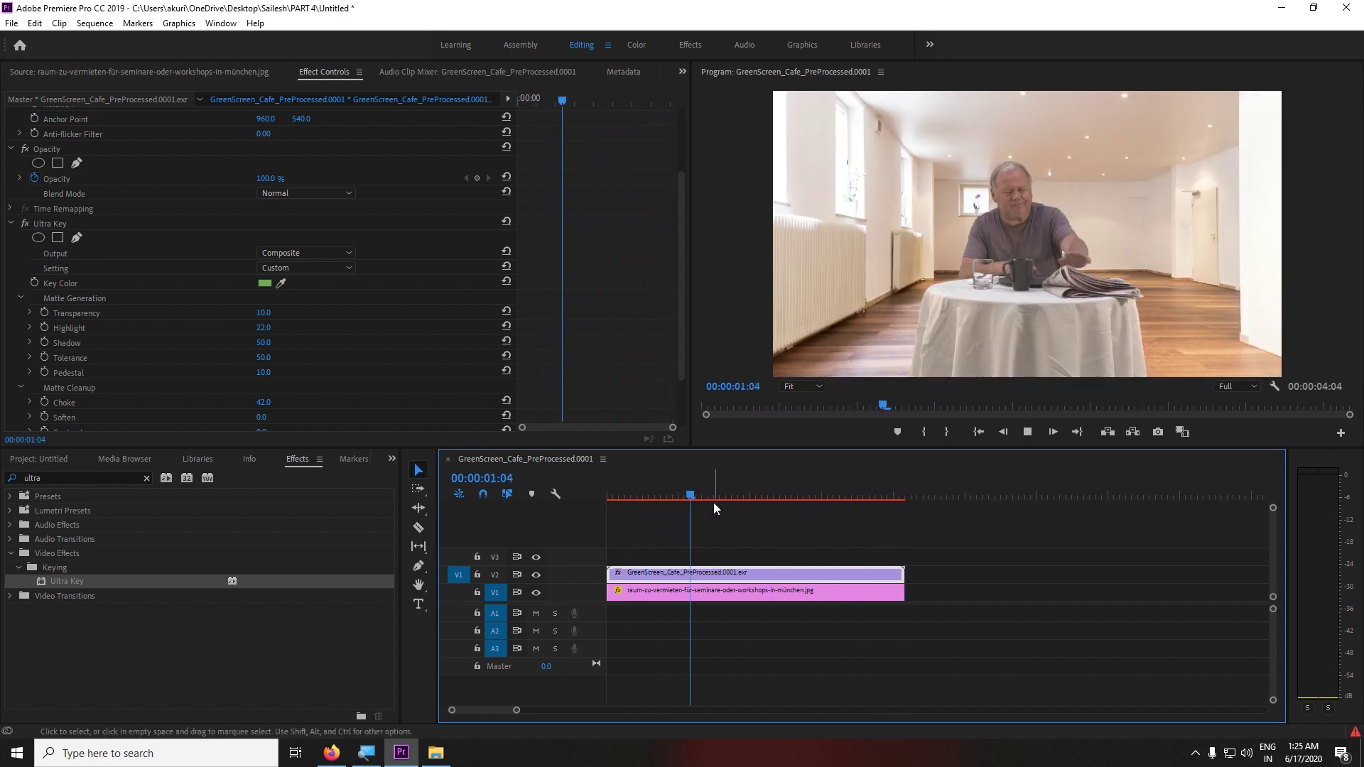
mouse_move(713, 501)
mouse_down()
mouse_move(768, 500)
mouse_move(713, 497)
mouse_up()
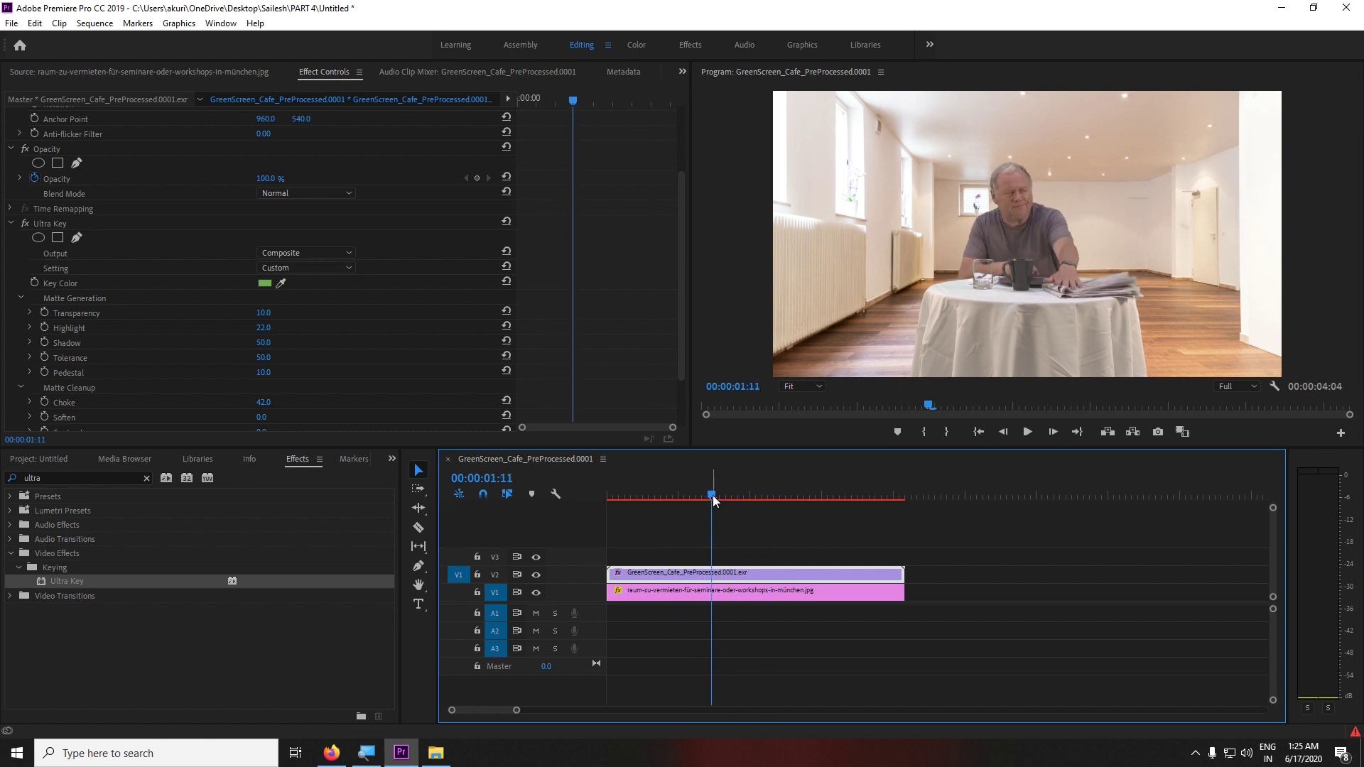
drag(679, 208, 662, 289)
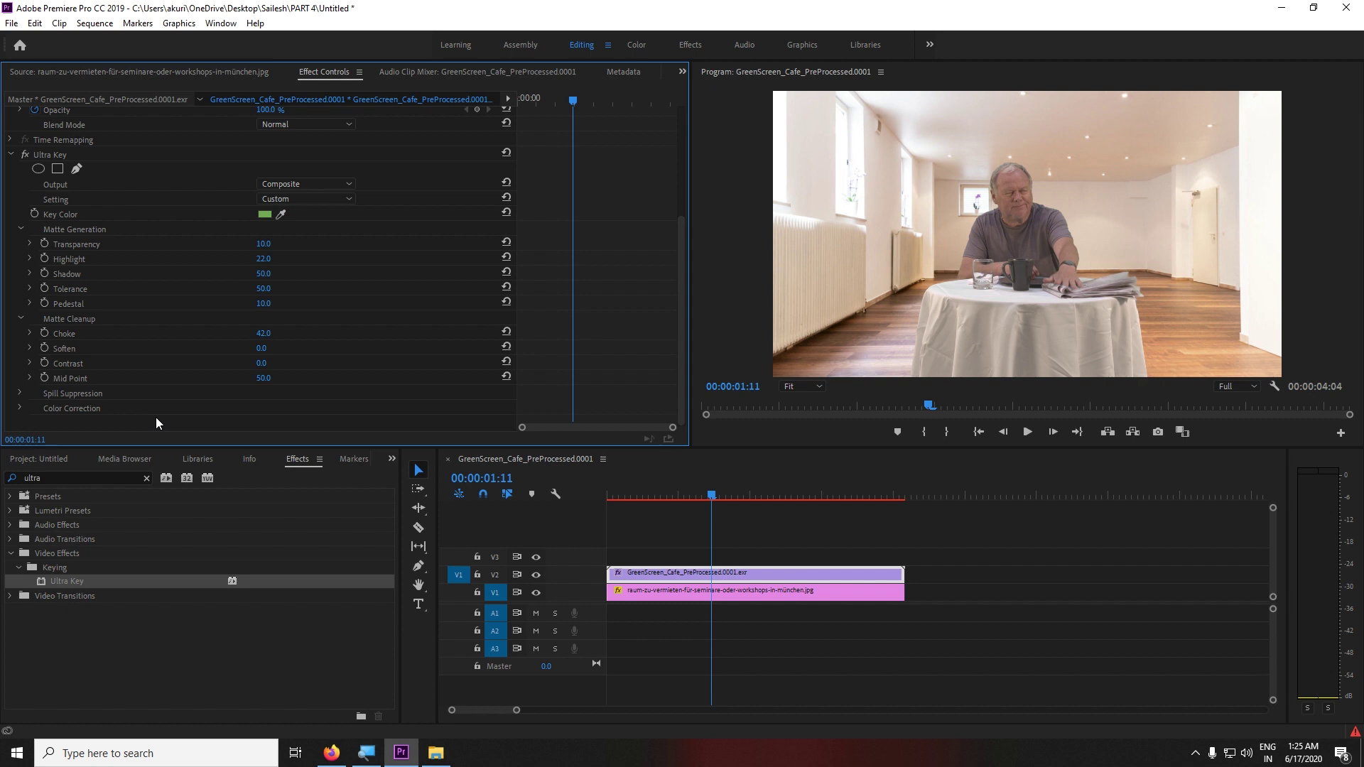
drag(262, 363, 273, 363)
Step: Import the Church and SkyBG_01 images from the Desktop into the project
click(40, 463)
double_click(149, 634)
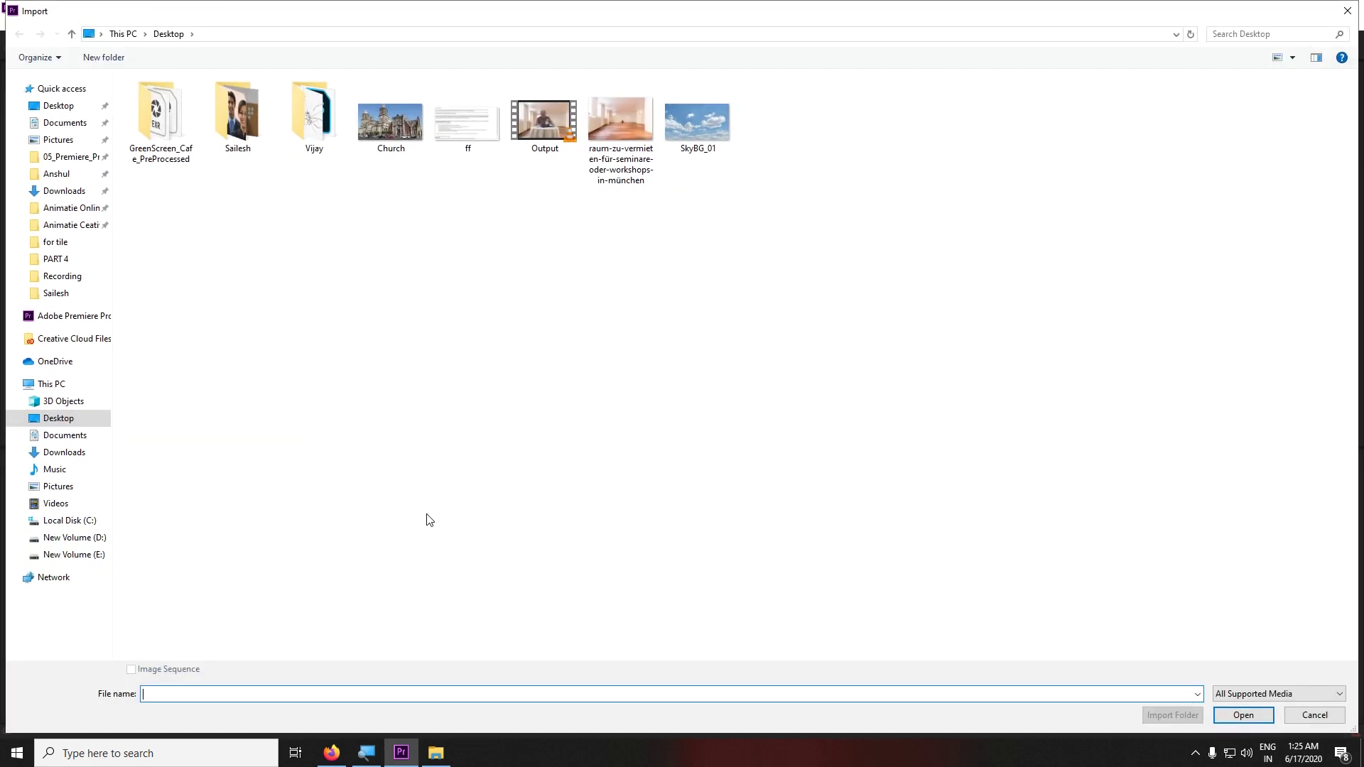
click(696, 124)
ctrl+click(392, 135)
key(Return)
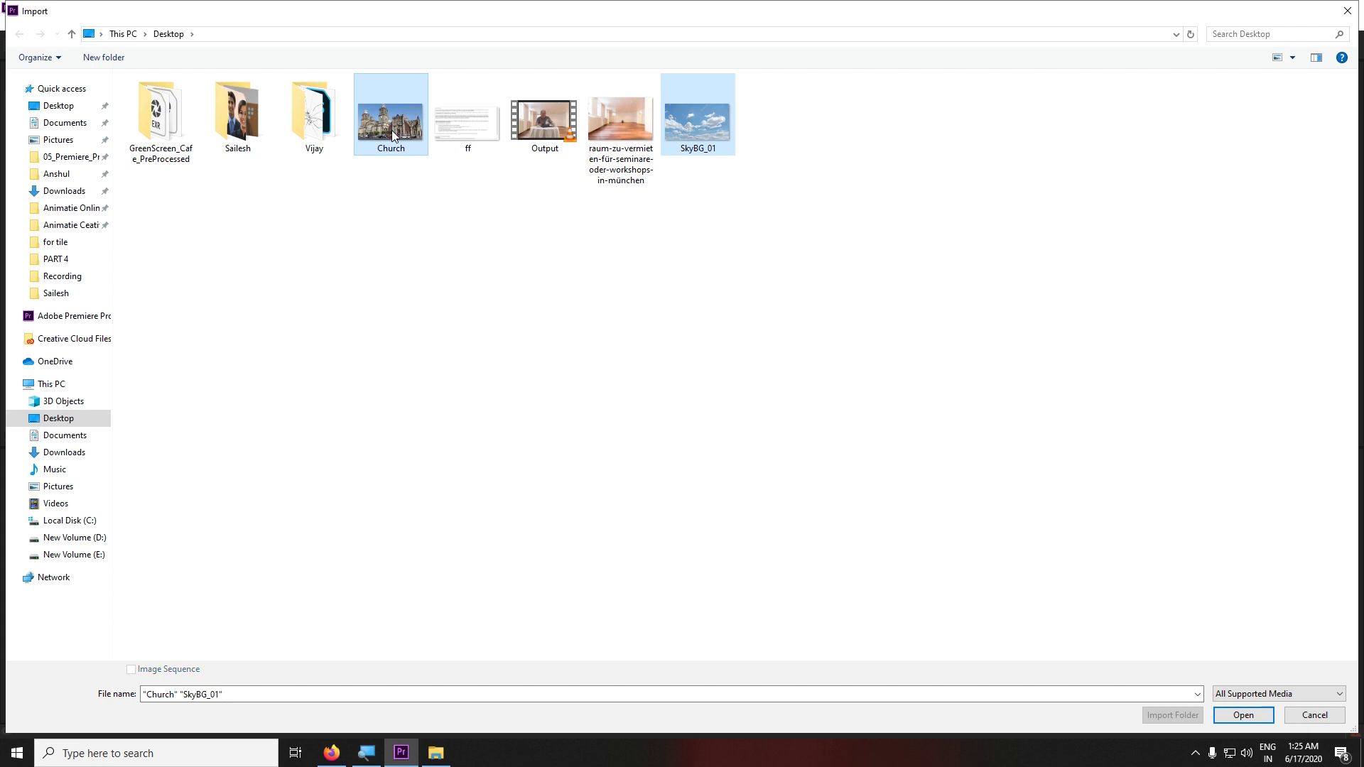
click(327, 659)
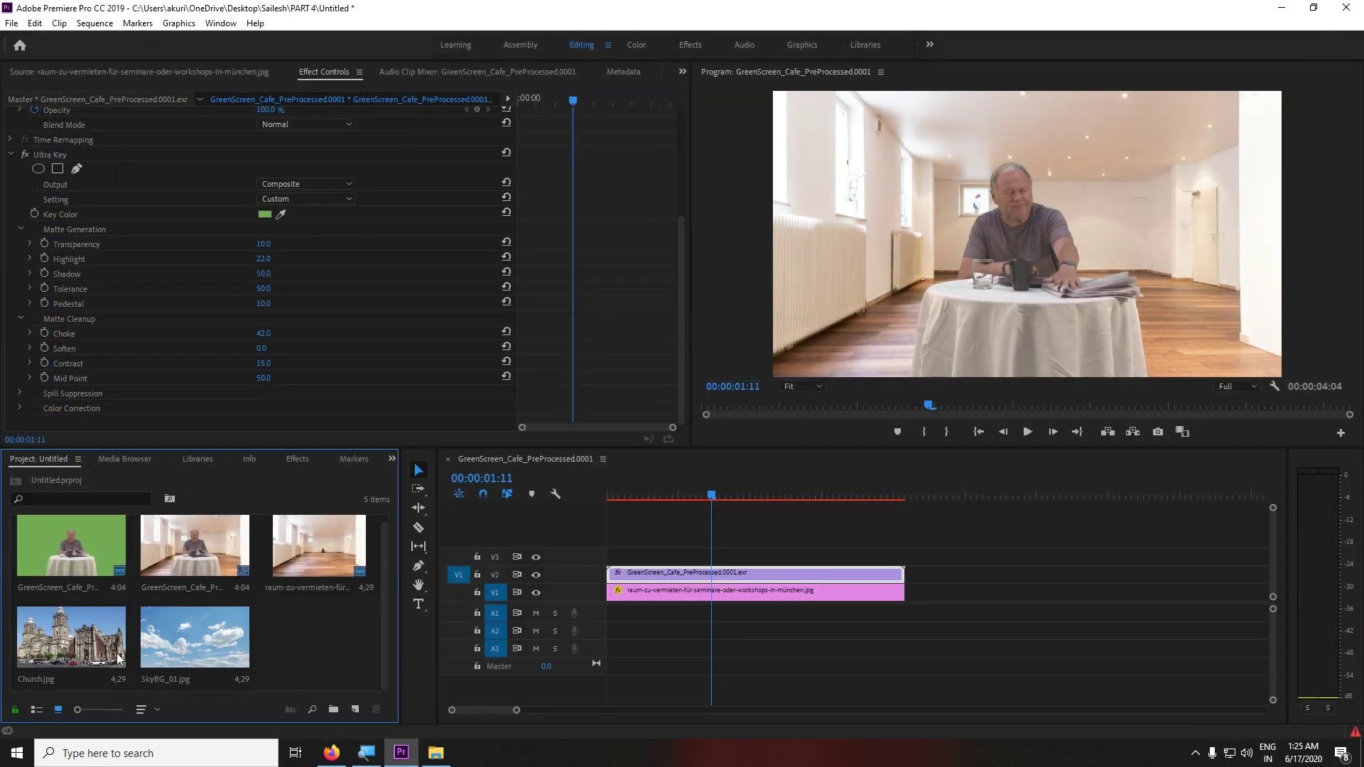
Step: Place Church.jpg on V2 after the café clip, delete both café composite clips, and close the gap before it
drag(76, 655, 923, 575)
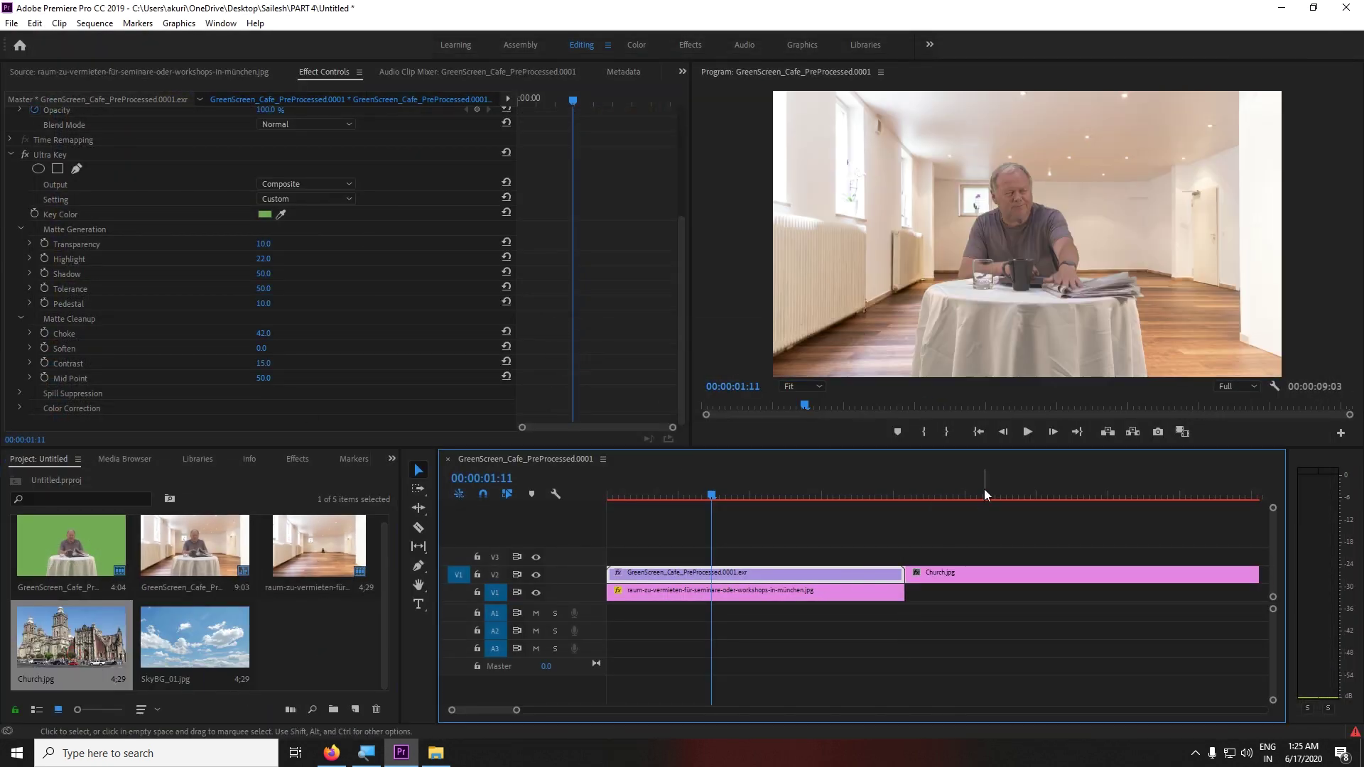
click(1111, 495)
drag(793, 526, 860, 703)
key(Delete)
click(856, 571)
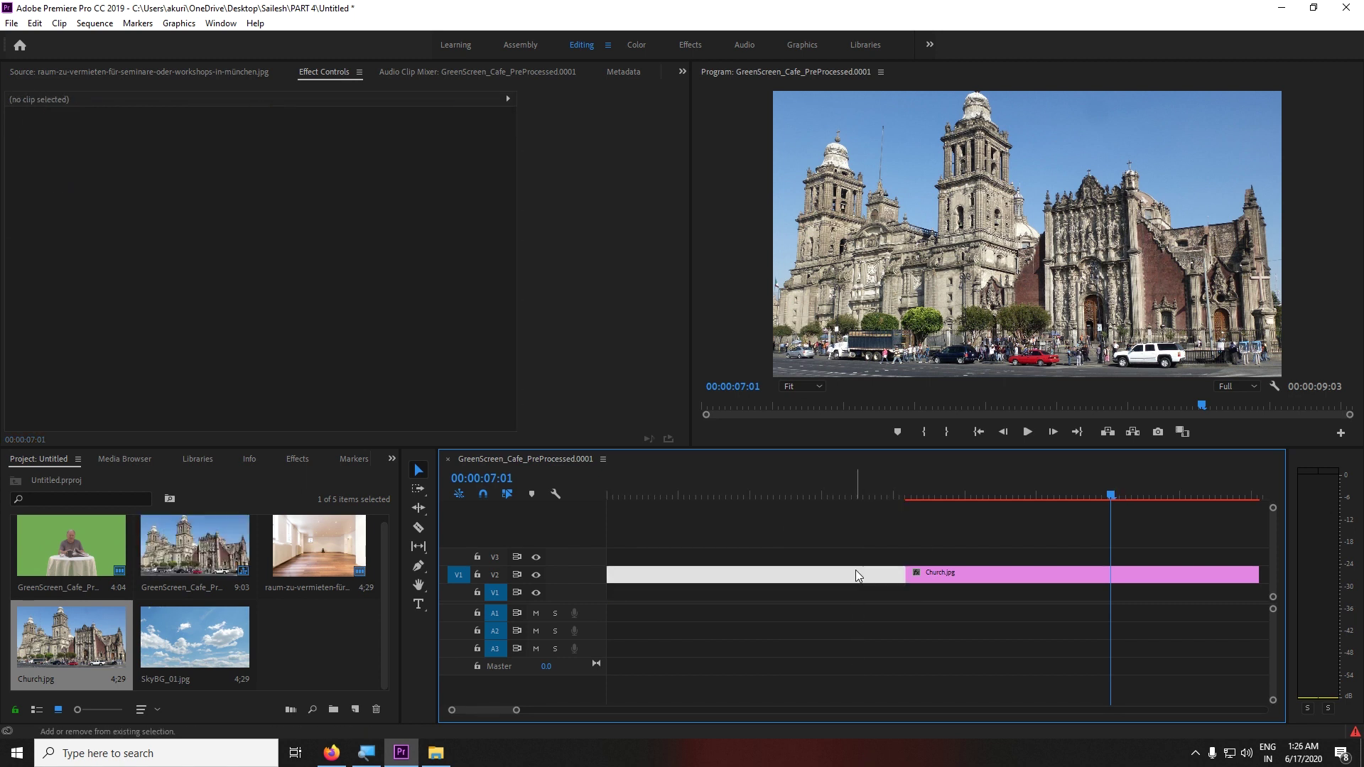
key(Delete)
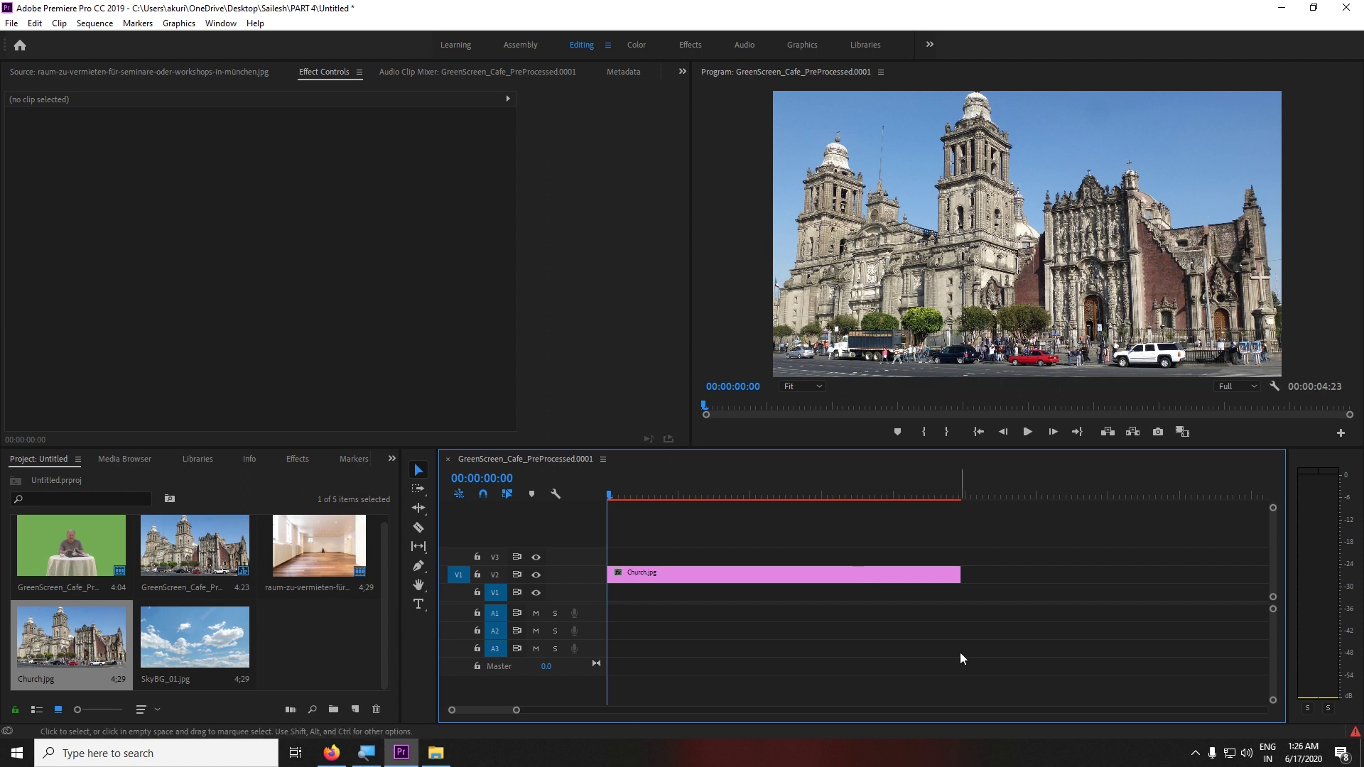
Step: Apply Ultra Key to Church.jpg, sample the blue sky as its key color, and inspect the result in the maximized program monitor
drag(875, 628, 840, 528)
click(297, 459)
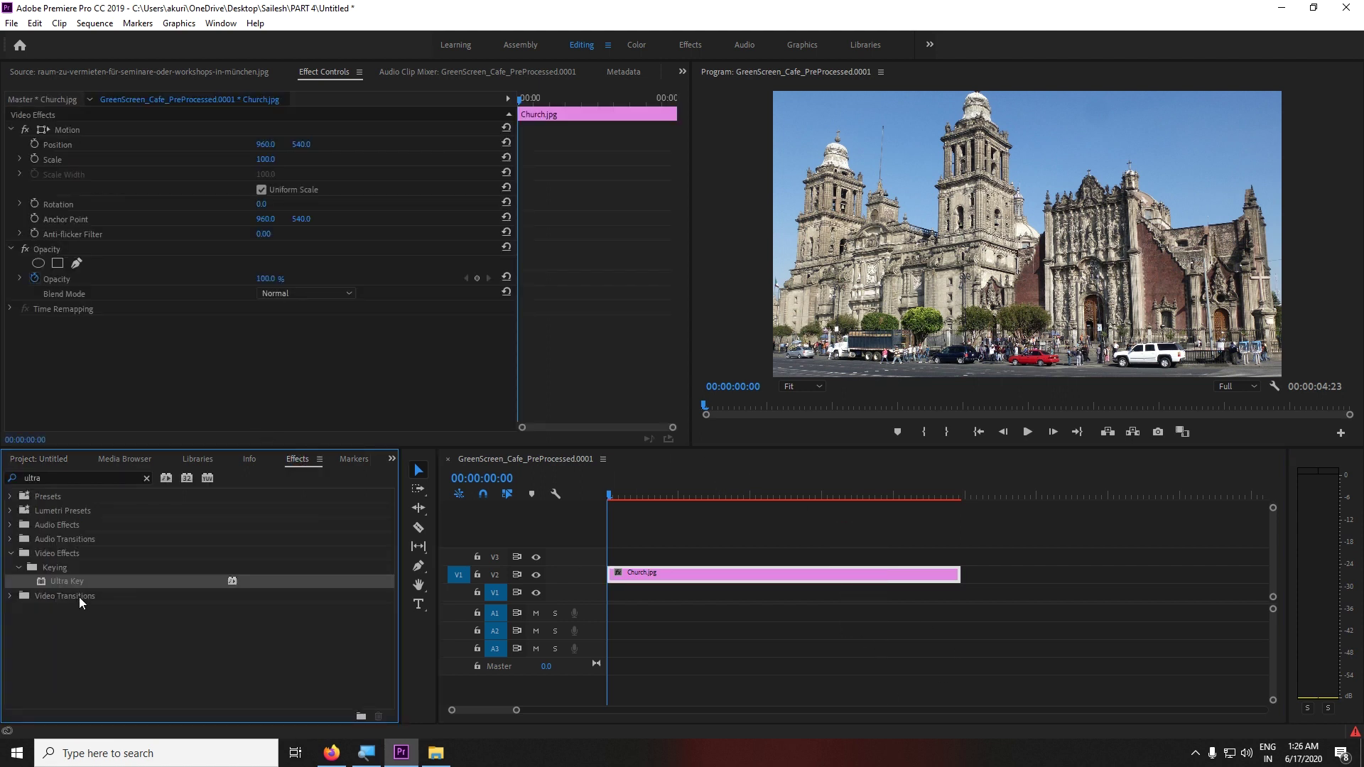
drag(71, 581, 746, 583)
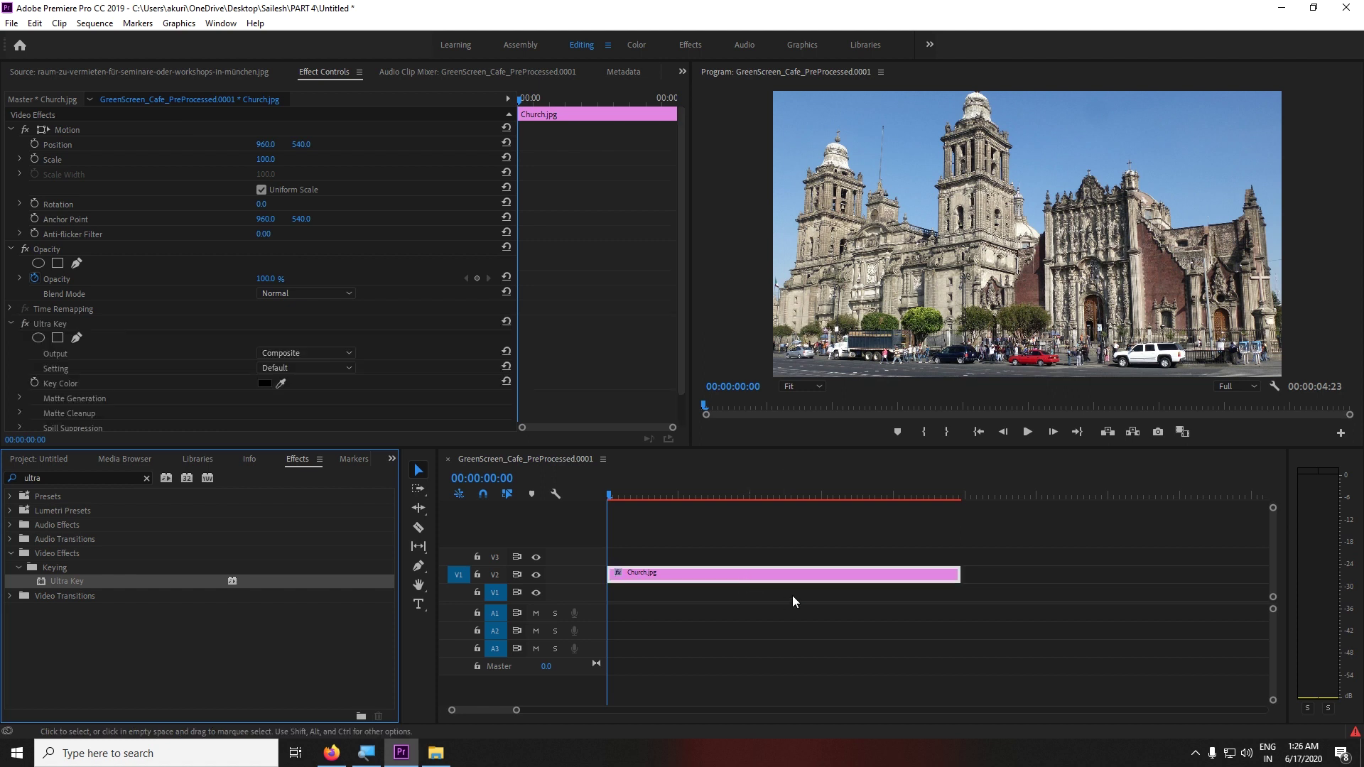
click(280, 383)
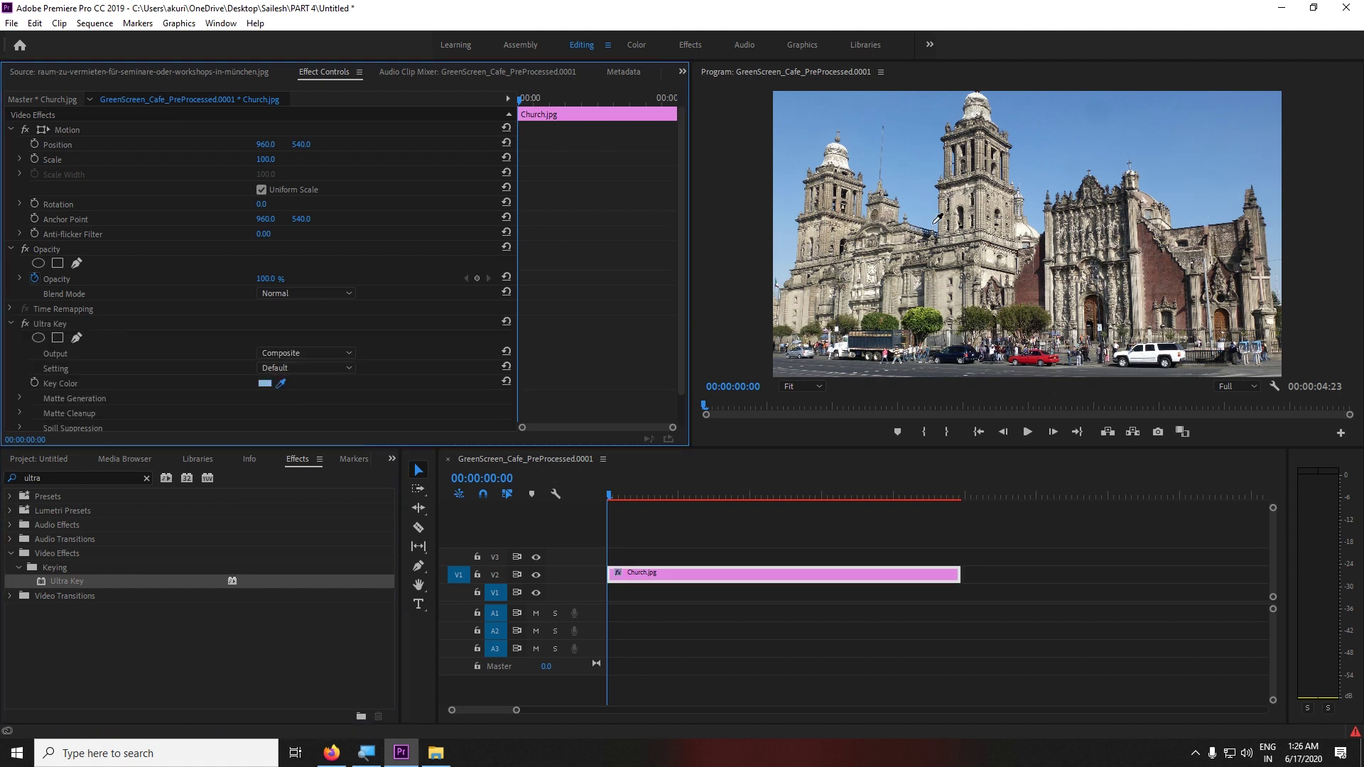
click(929, 224)
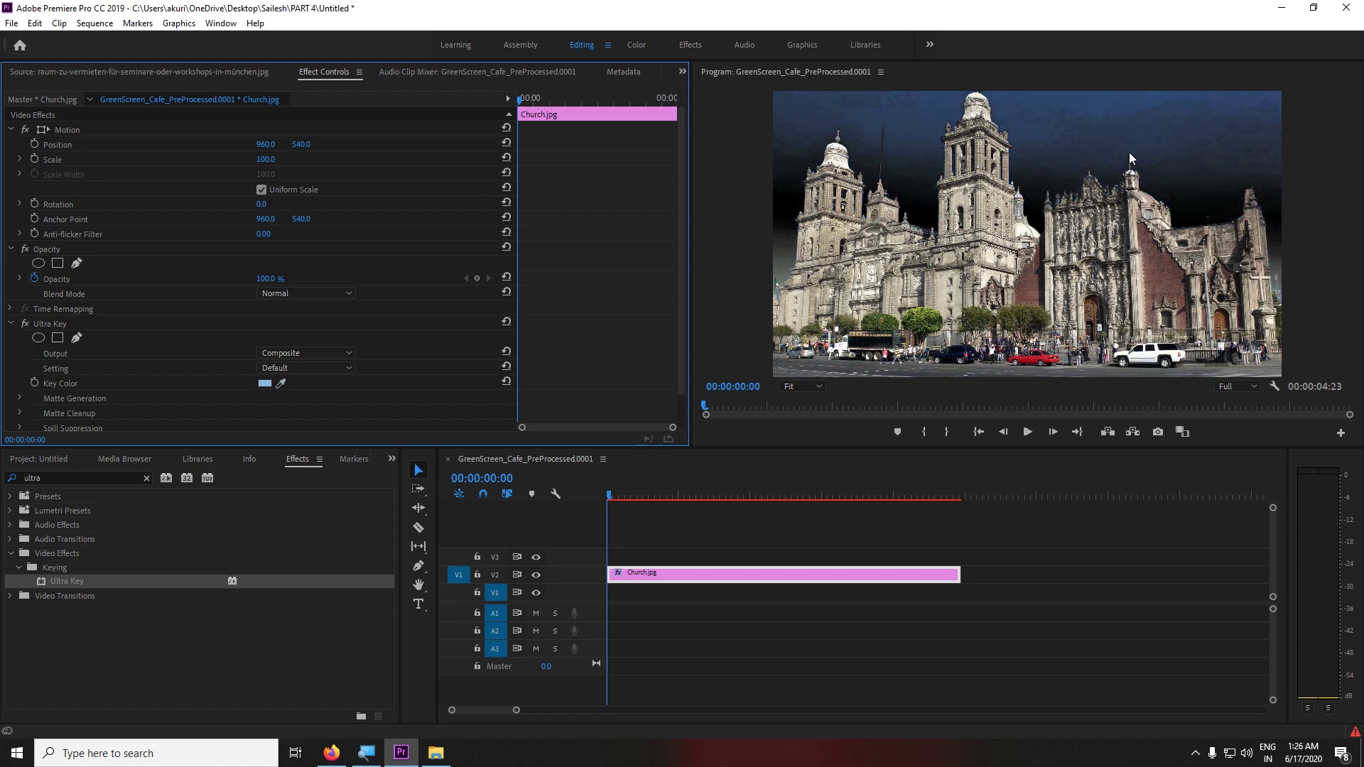
key(grave)
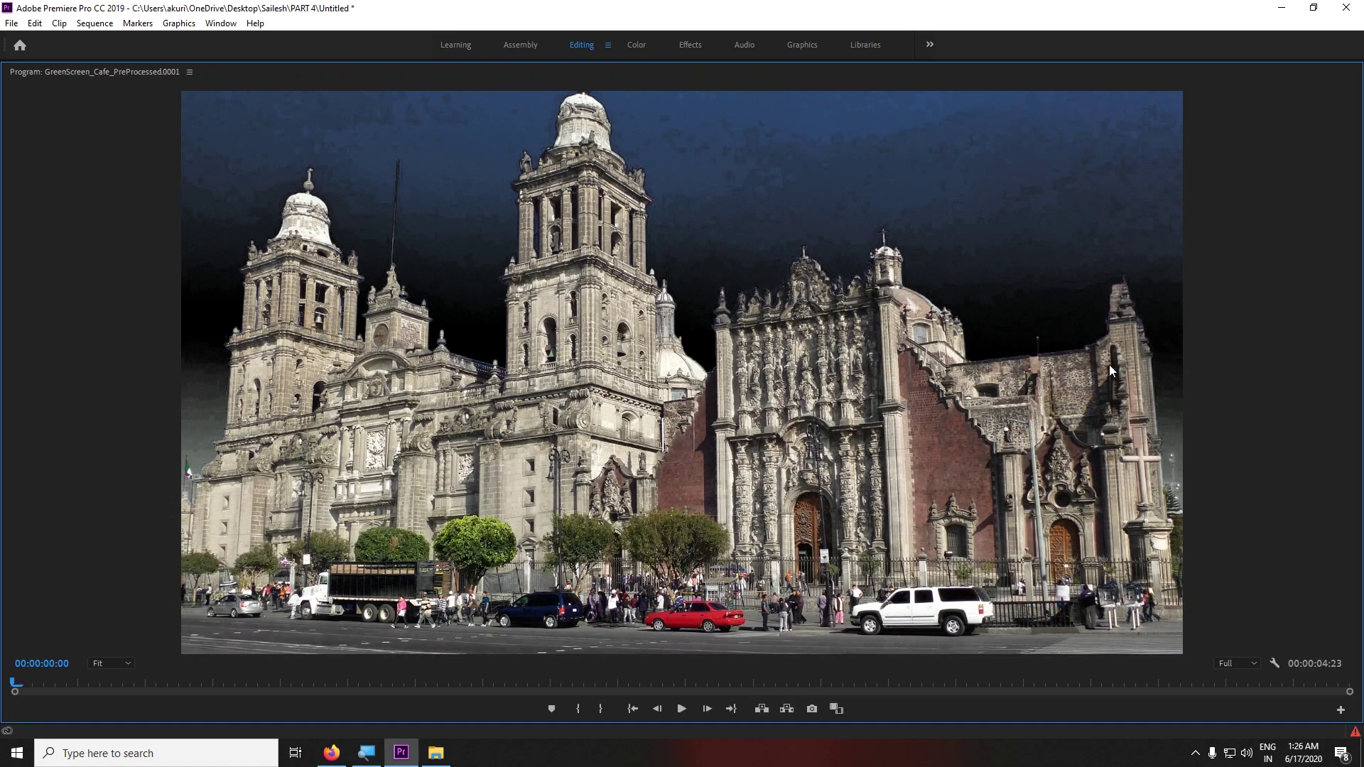
key(grave)
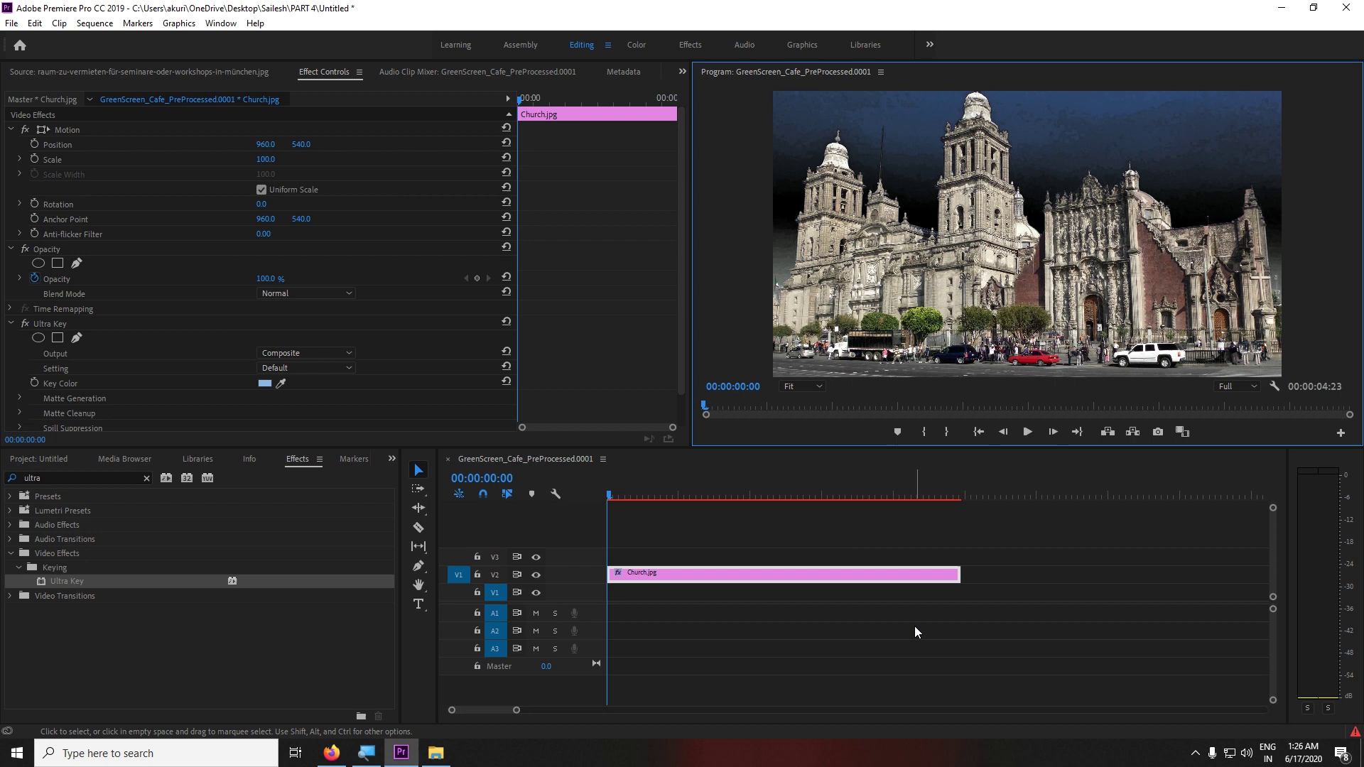
Step: Try an Ultra Key matte generation Transparency of 80 on the Church.jpg clip and undo the change
click(815, 495)
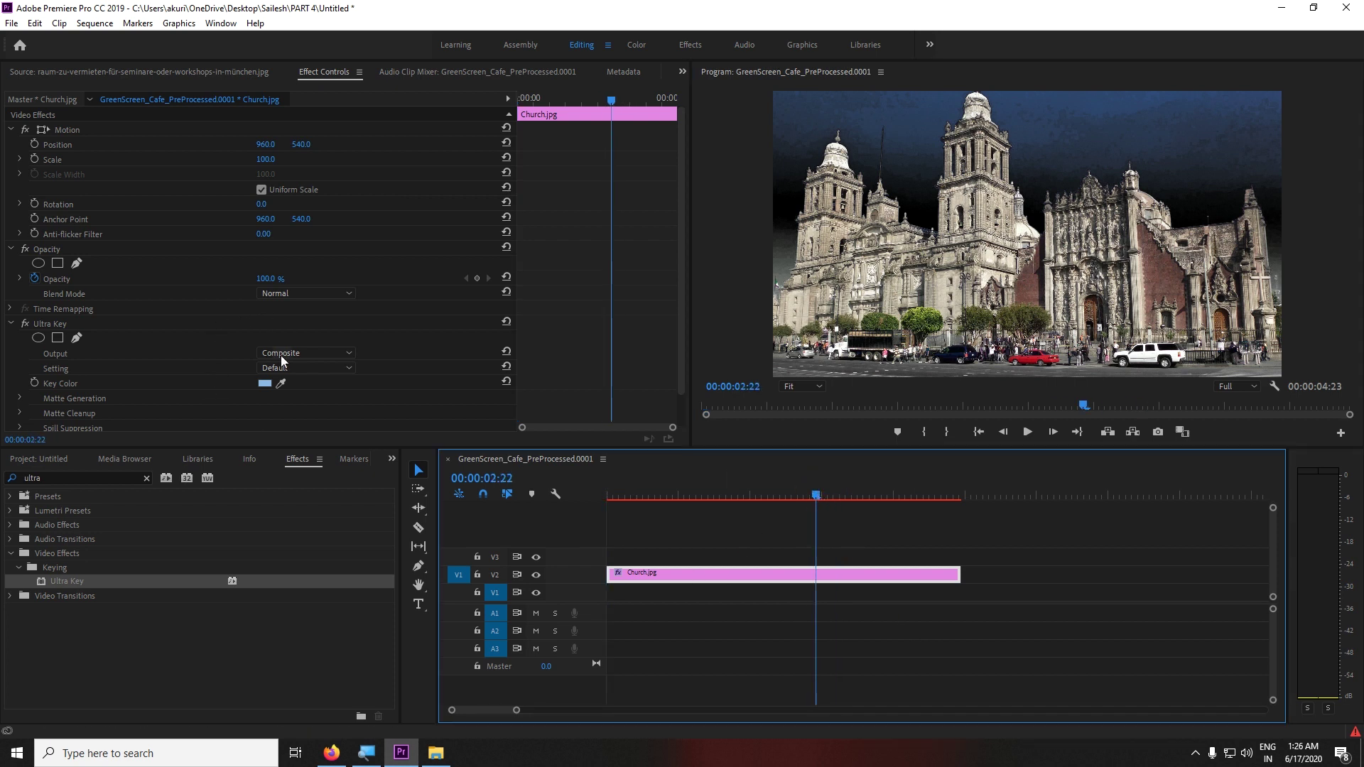
drag(681, 289, 671, 361)
click(20, 363)
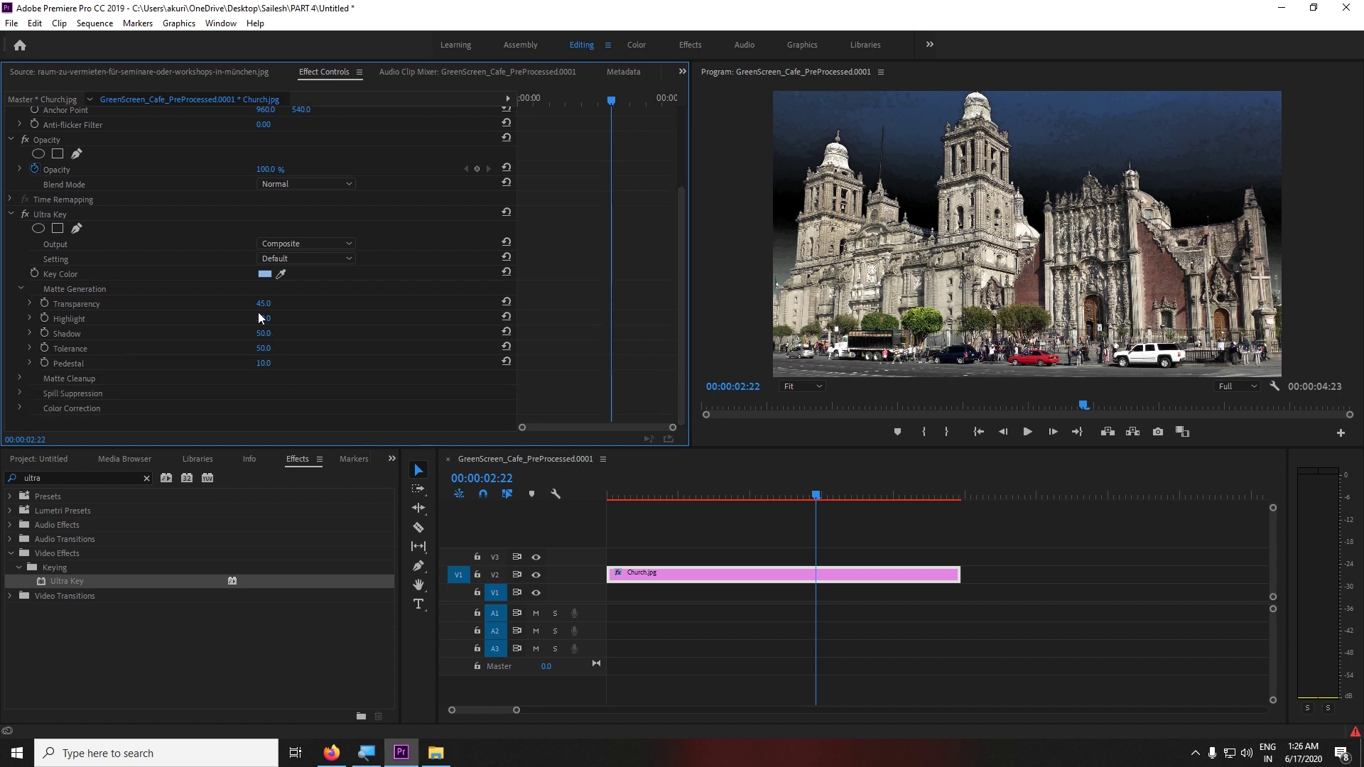
drag(263, 303, 275, 304)
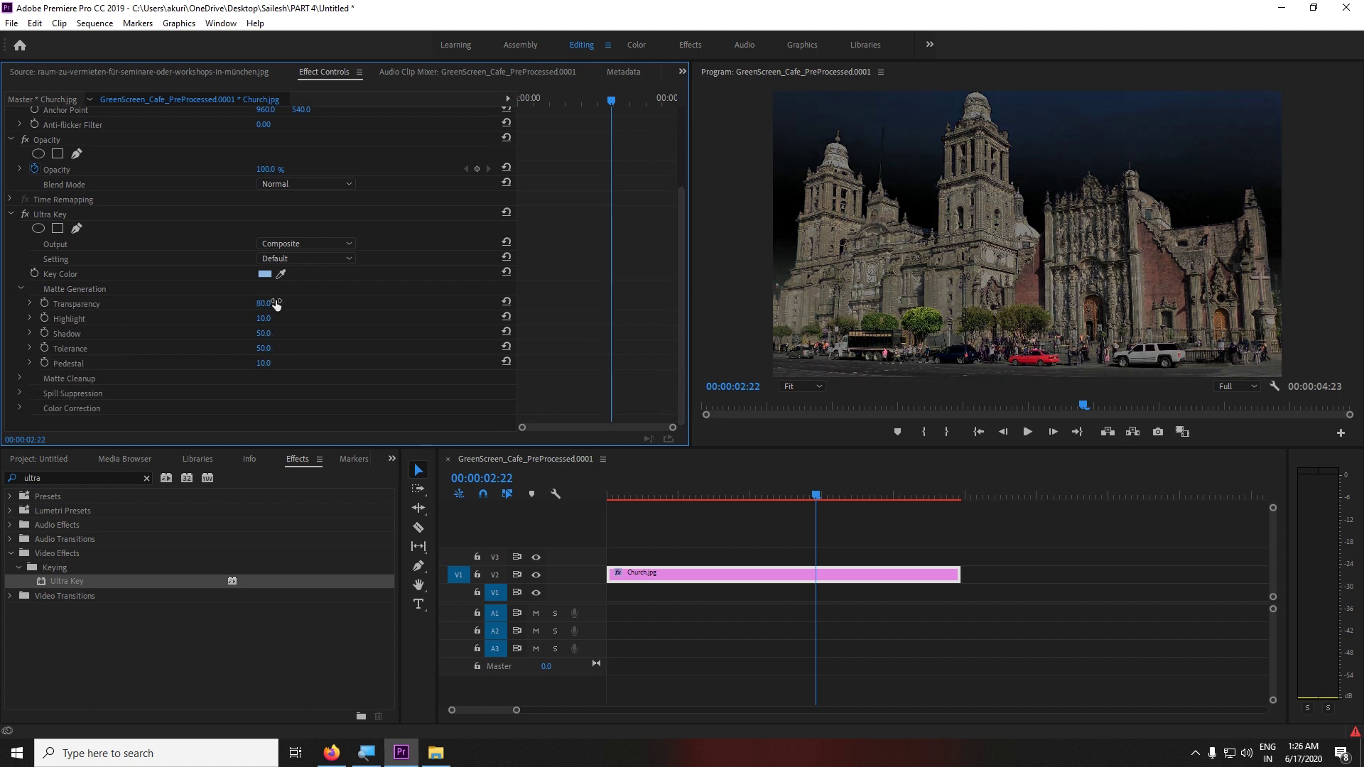
key(ctrl+z)
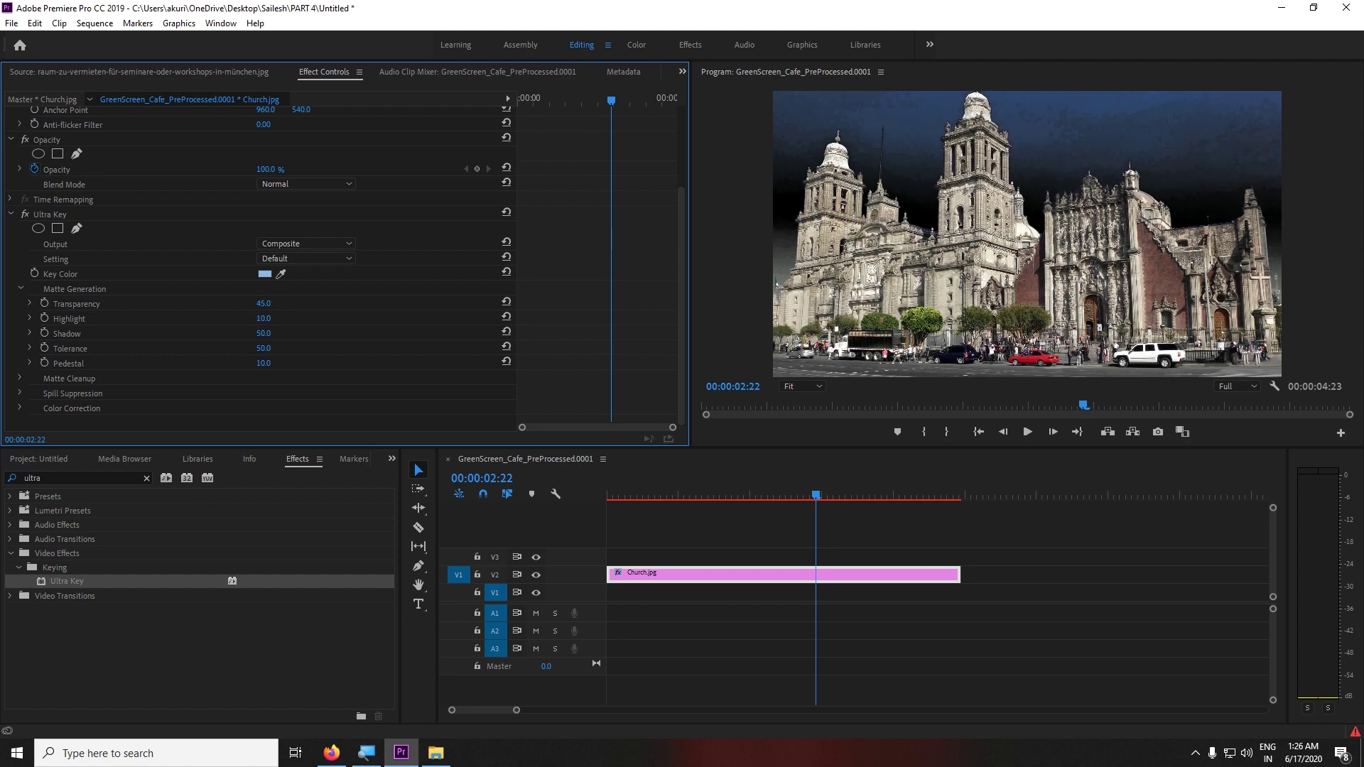
Step: Refine the Church.jpg Ultra Key matte with Shadow 0, Tolerance 100 and Pedestal 45, viewing the output as Alpha Channel
mouse_move(261, 319)
mouse_down()
mouse_move(305, 319)
mouse_move(254, 319)
mouse_move(295, 318)
mouse_move(282, 318)
mouse_up()
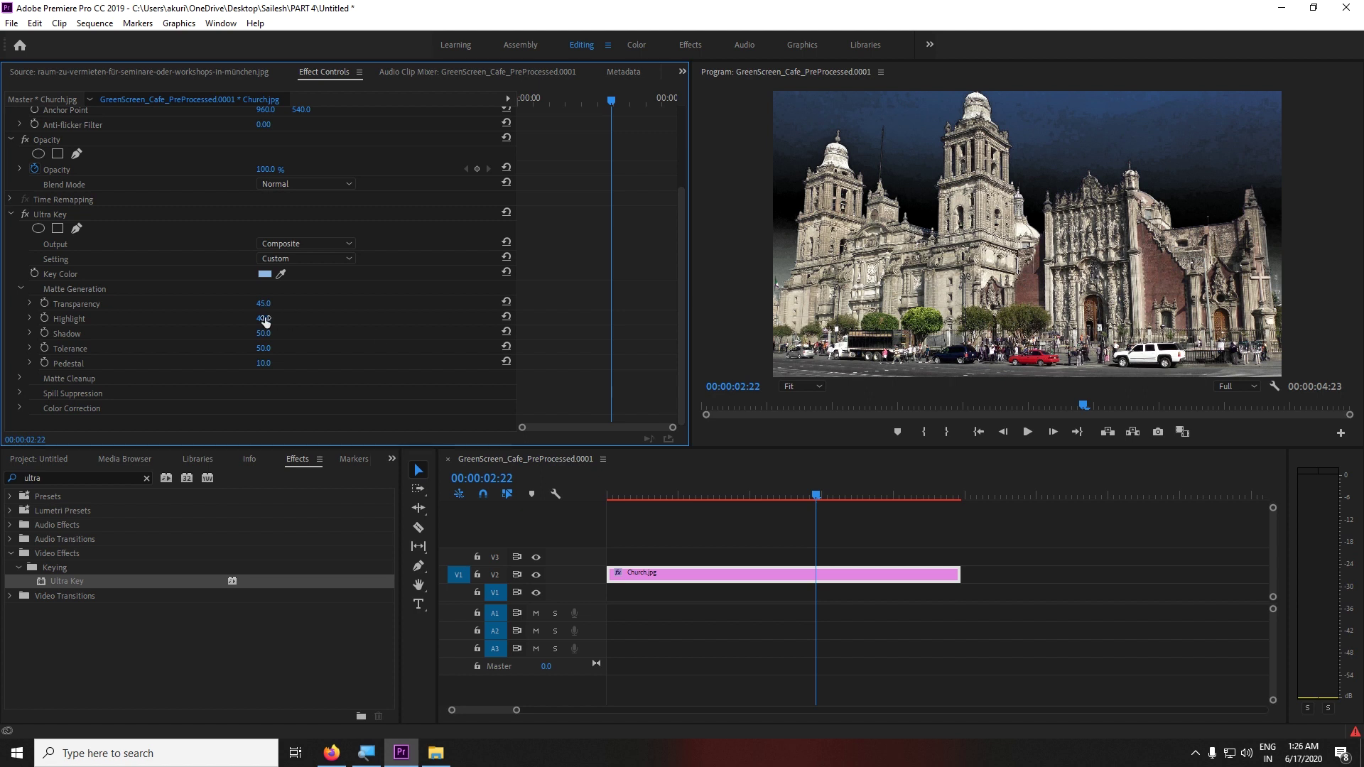
drag(264, 320, 277, 348)
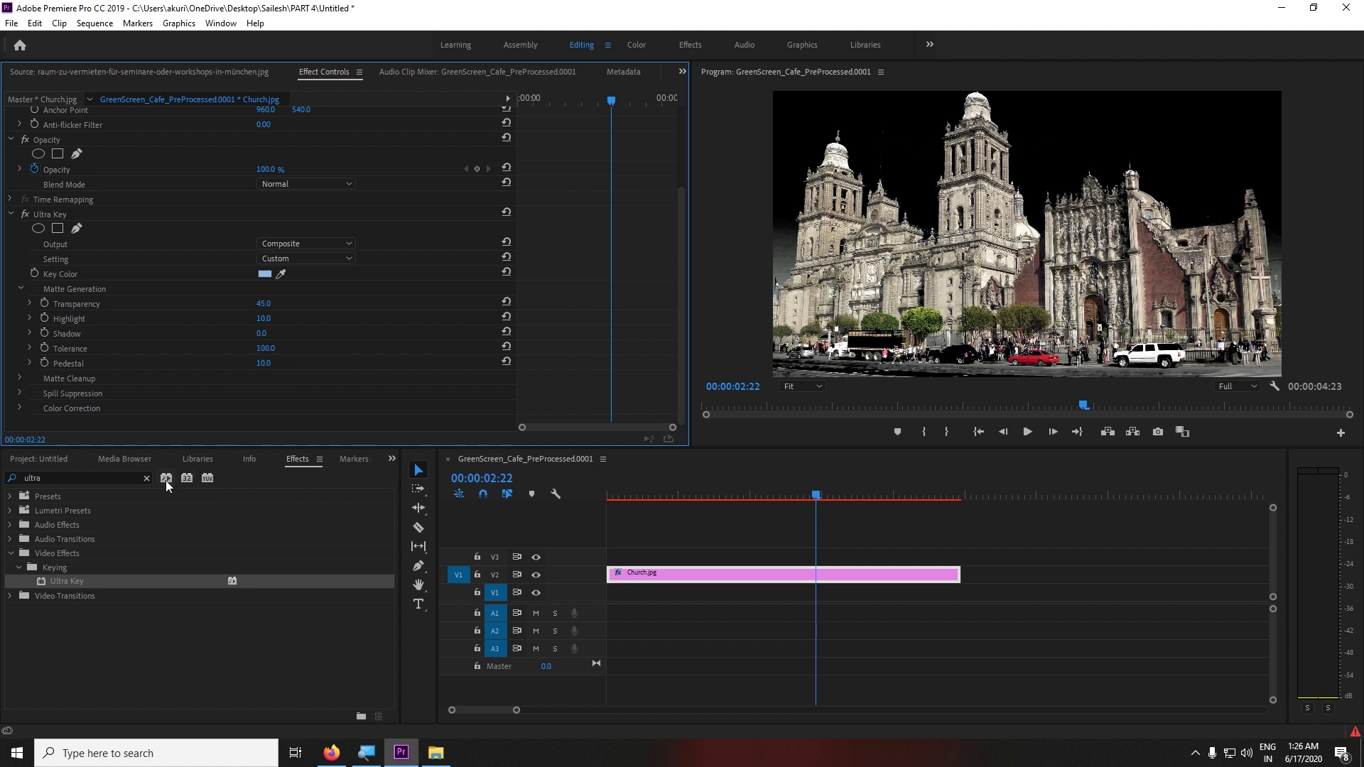
click(301, 245)
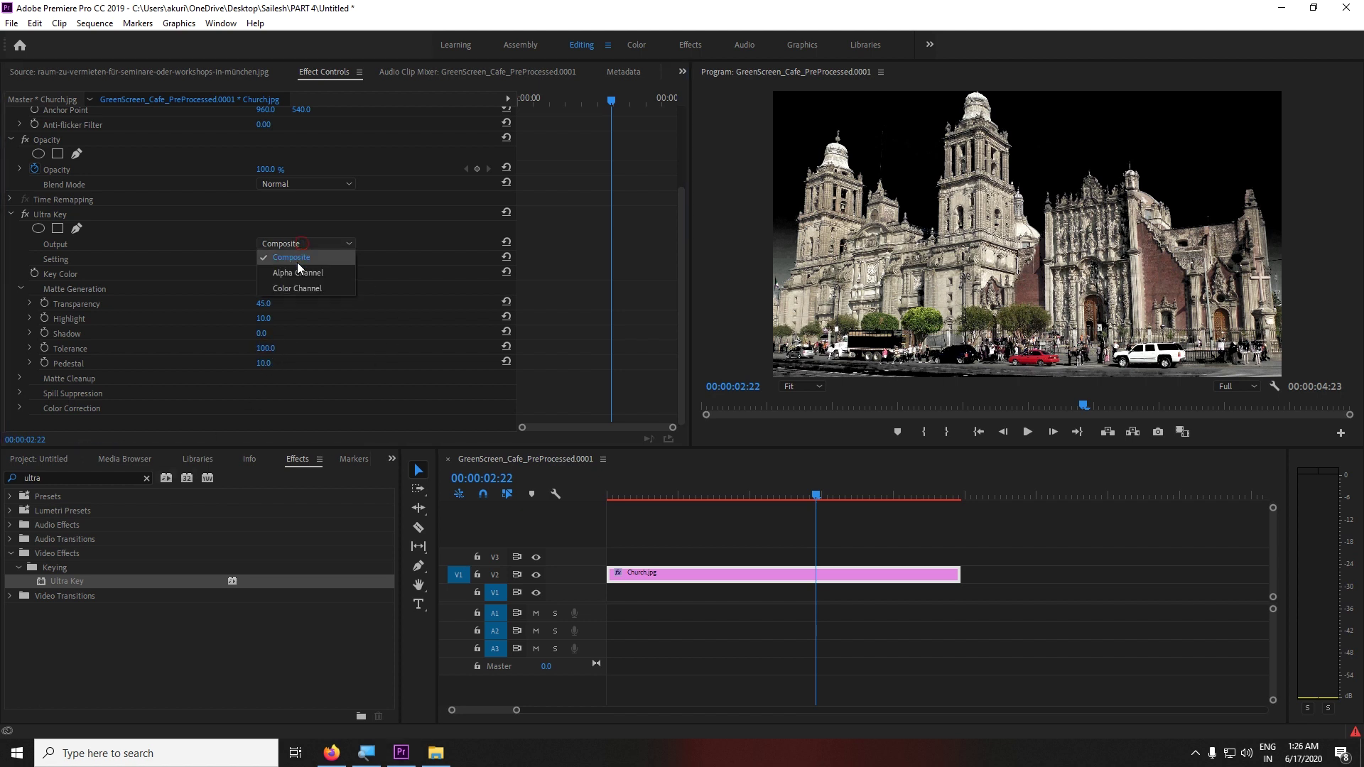
click(299, 260)
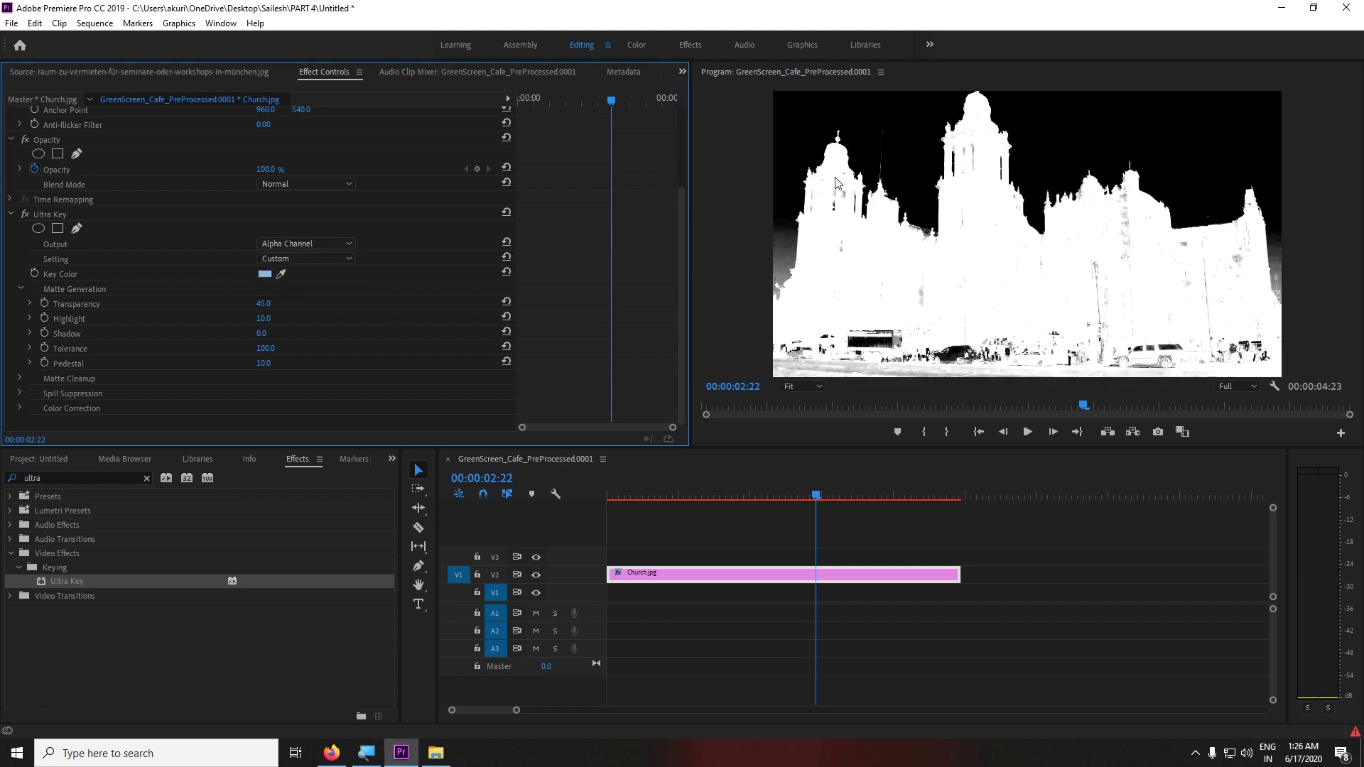
mouse_move(262, 363)
mouse_down()
mouse_move(193, 363)
mouse_move(320, 363)
mouse_move(258, 363)
mouse_move(287, 363)
mouse_up()
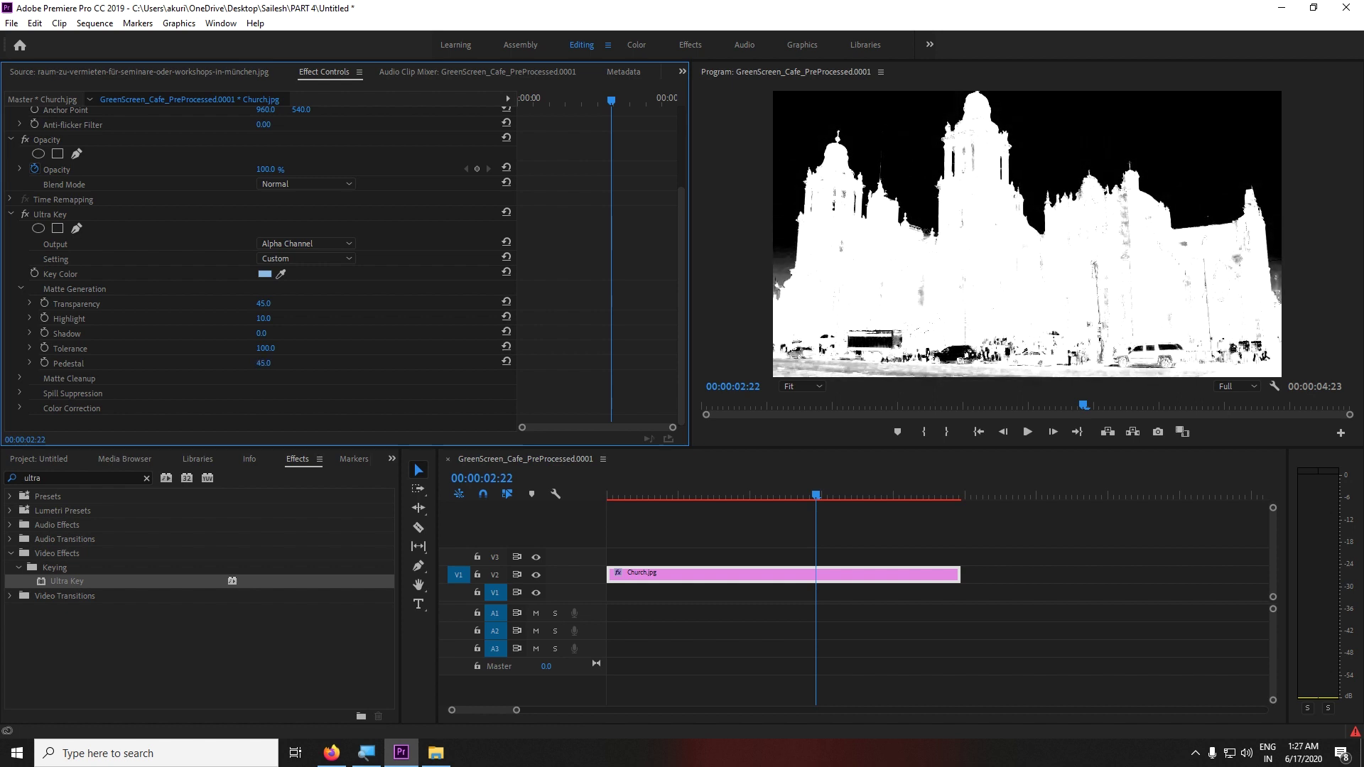
Step: Place SkyBG_01.jpg on V1 beneath Church.jpg and set the Ultra Key output back to Composite
click(50, 459)
drag(231, 660, 610, 594)
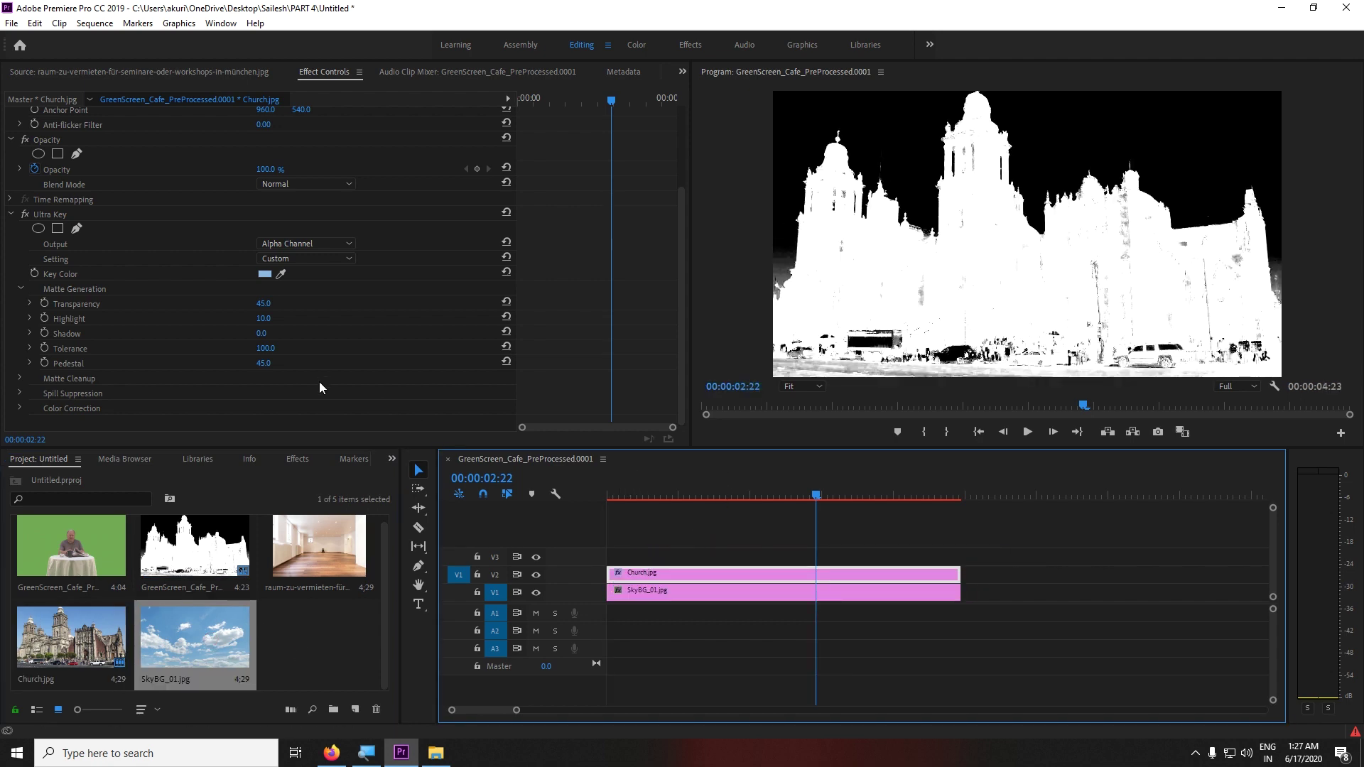
click(310, 244)
click(310, 254)
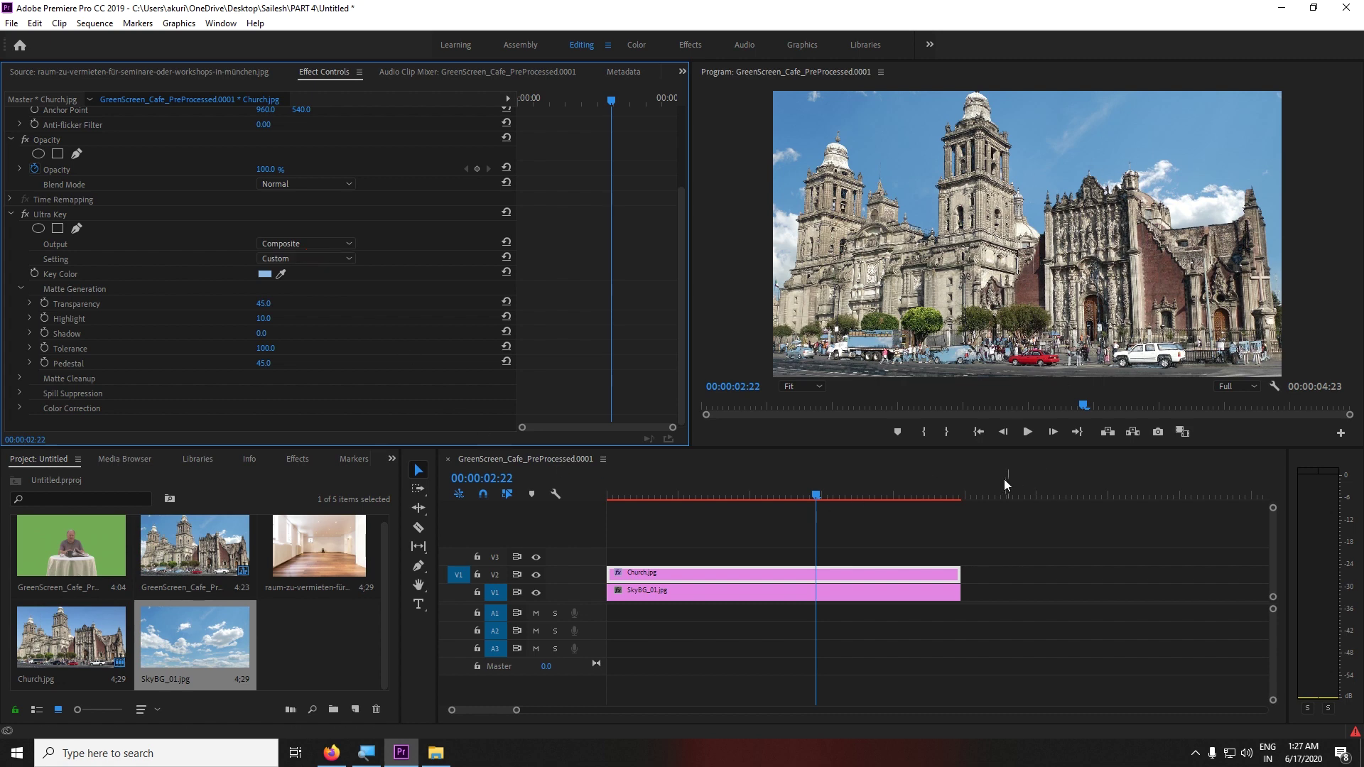
Step: Load the original Church.jpg in the source monitor to compare it with the keyed composite
click(103, 621)
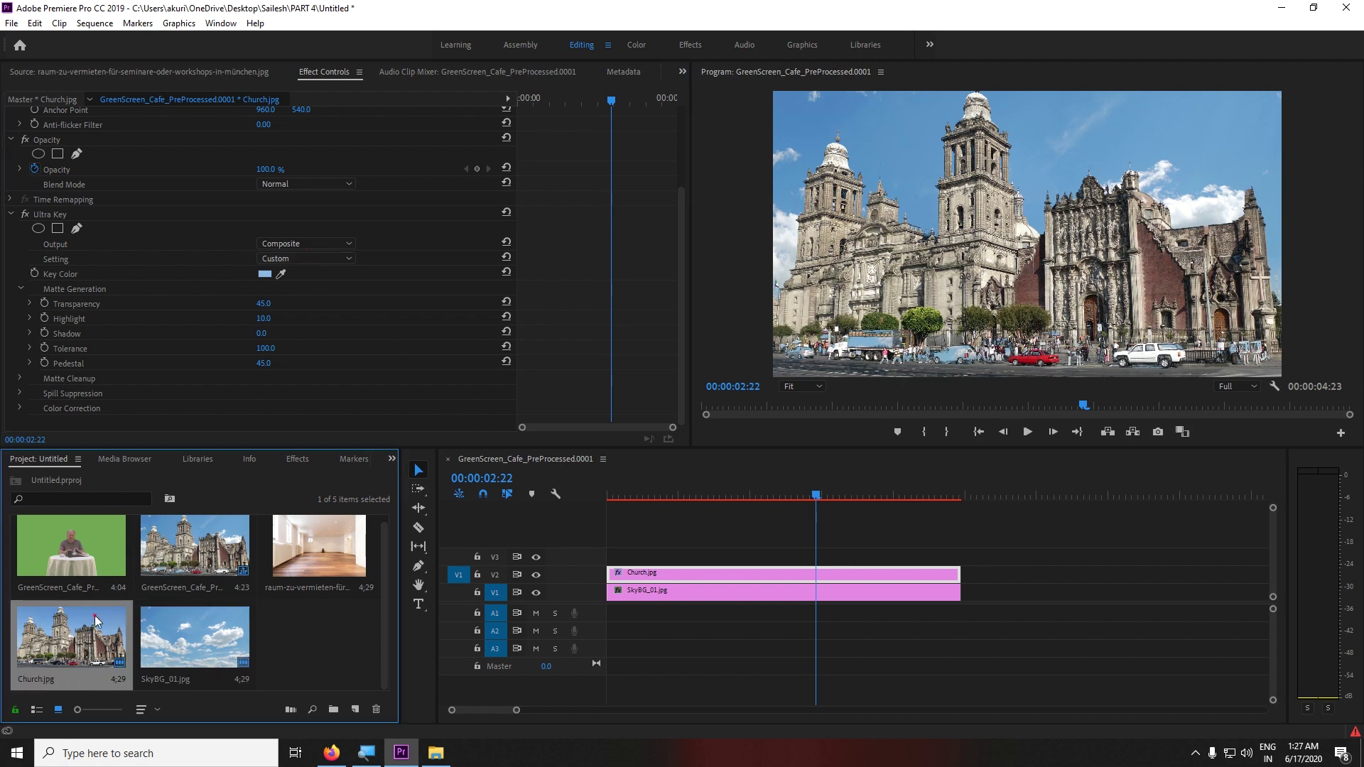
click(214, 70)
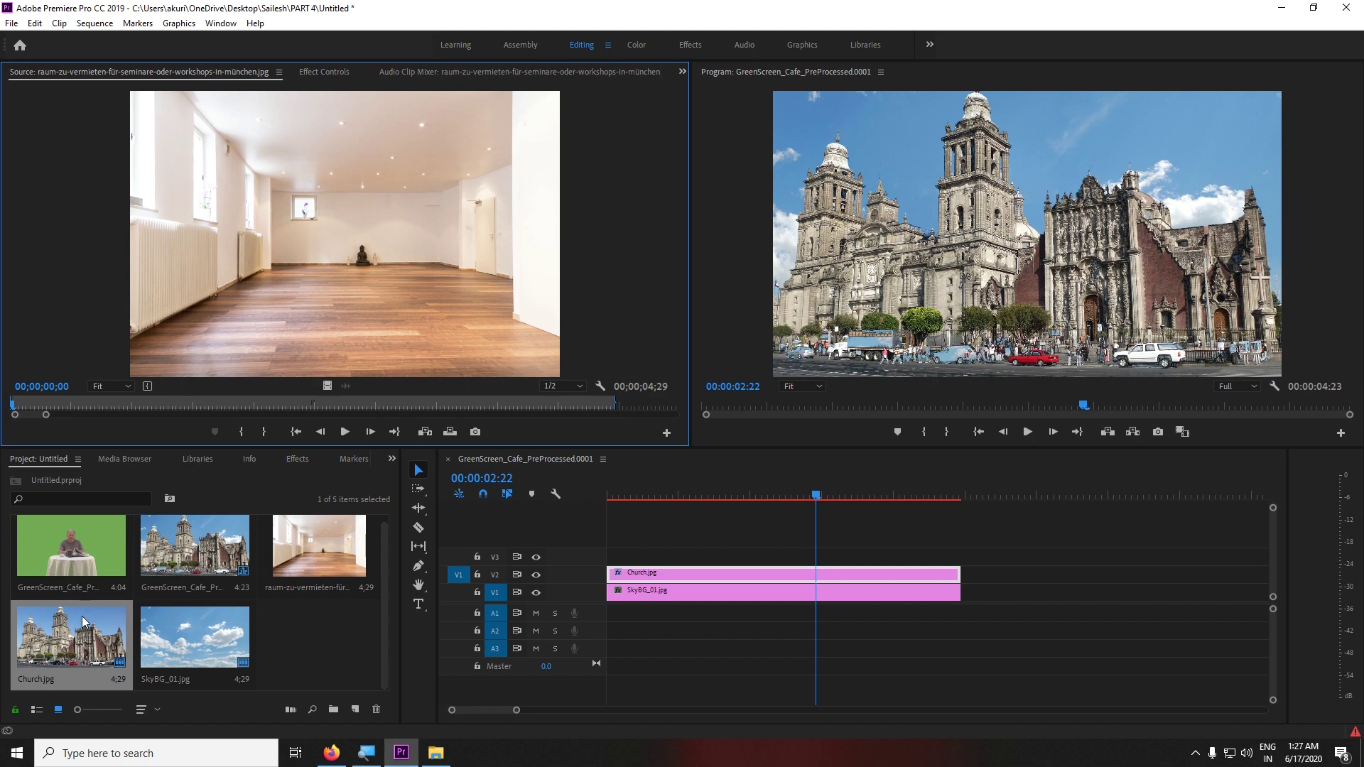
double_click(62, 632)
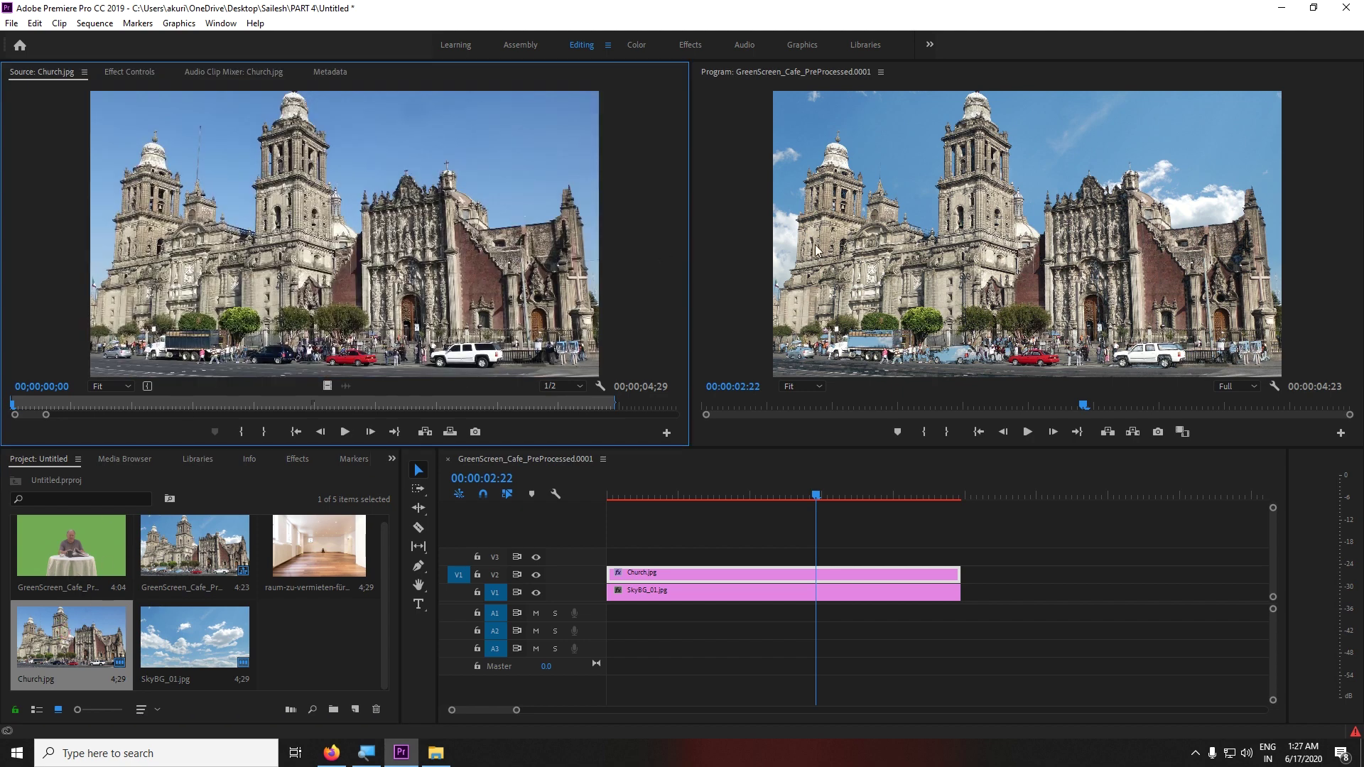
Step: Set the SkyBG_01.jpg clip's vertical position to 259 and compare the composite with the original church photo
click(898, 594)
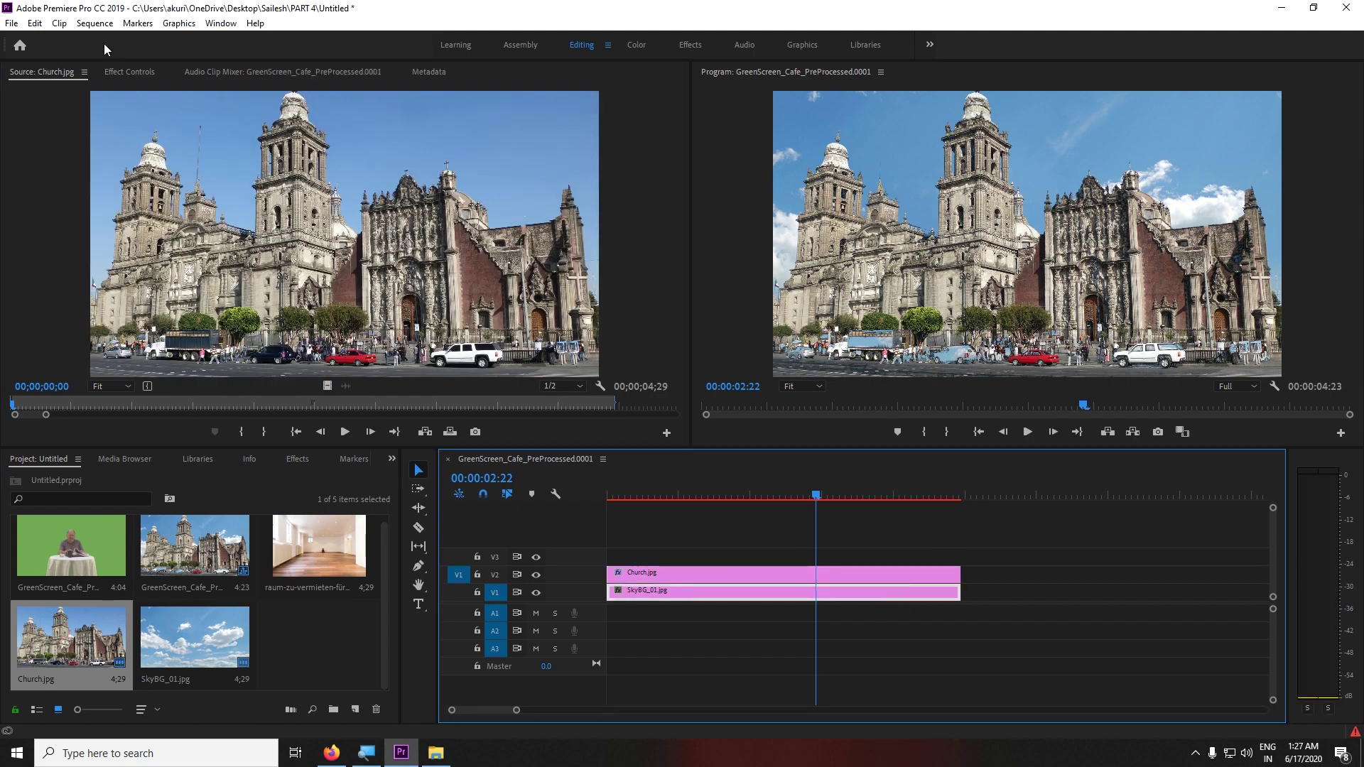
click(142, 74)
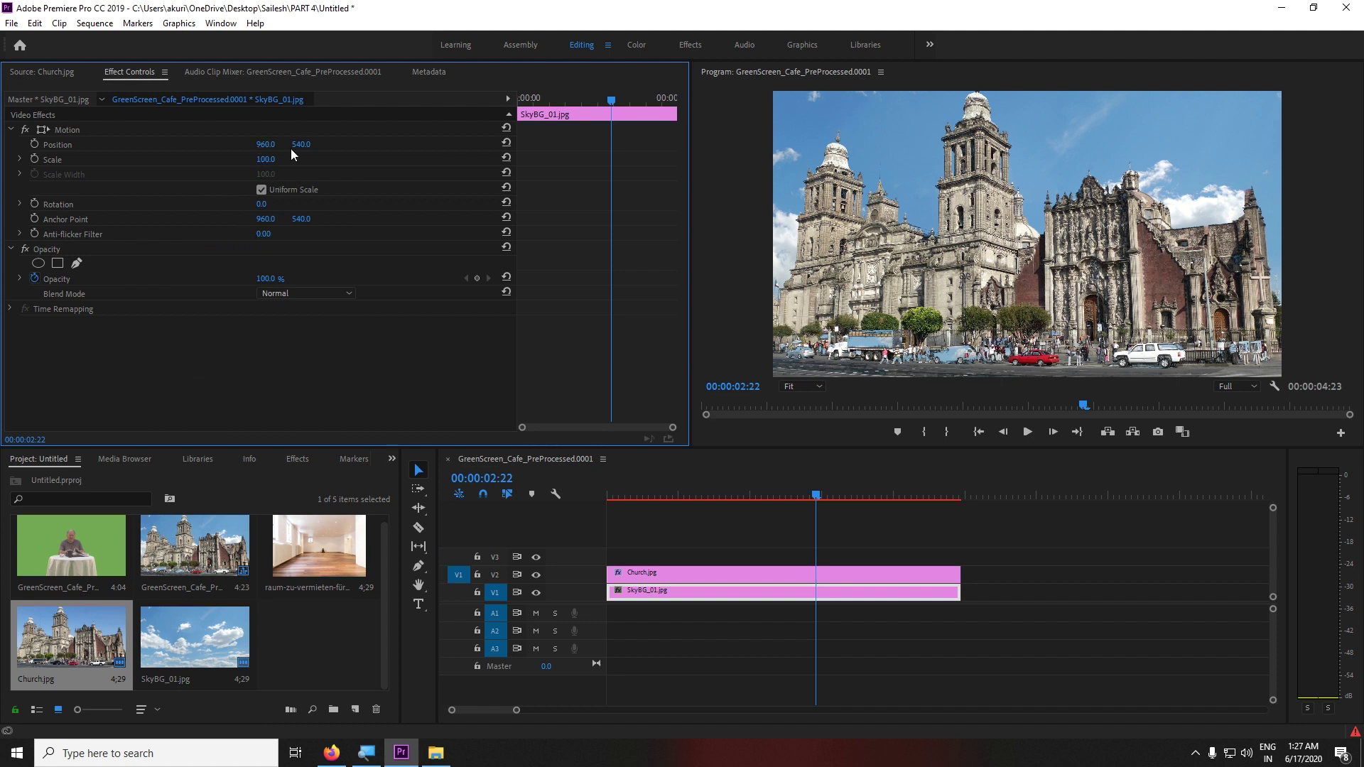
drag(306, 145, 107, 145)
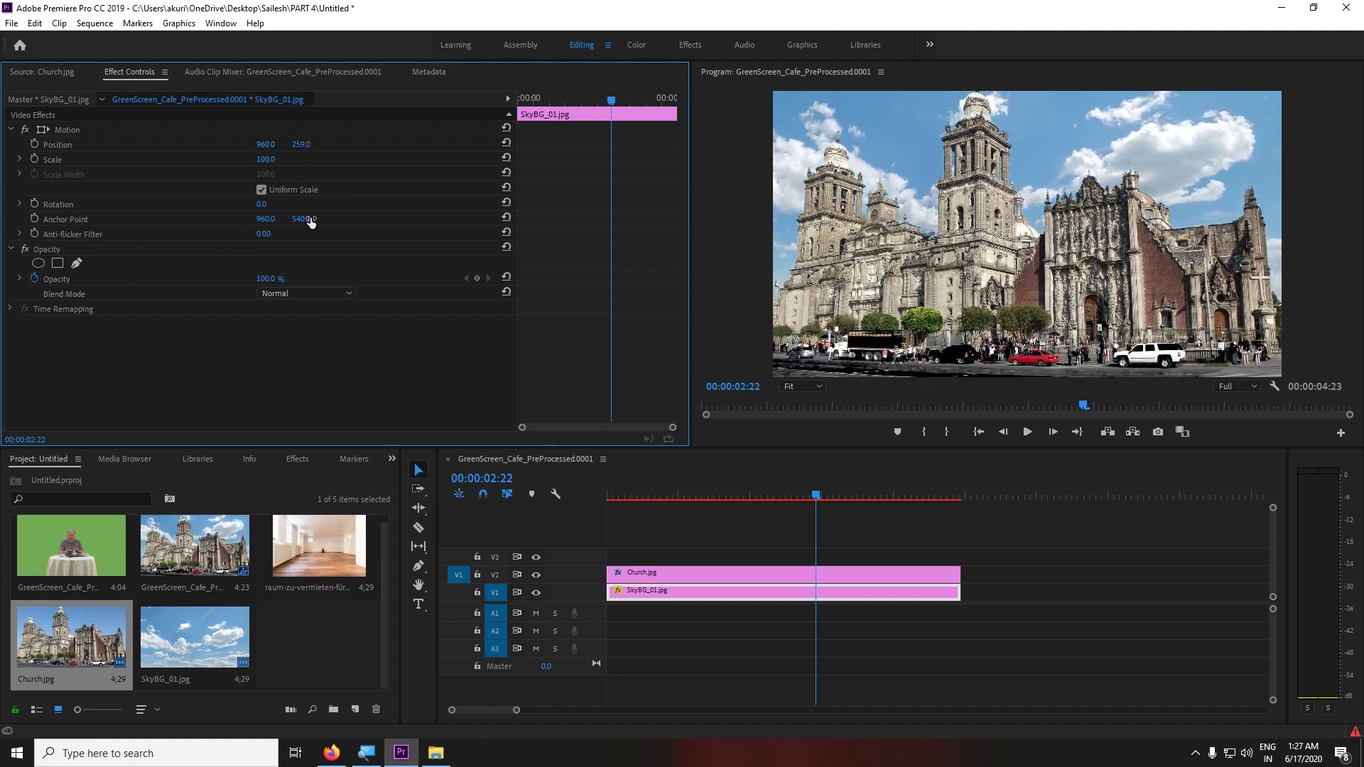
click(35, 71)
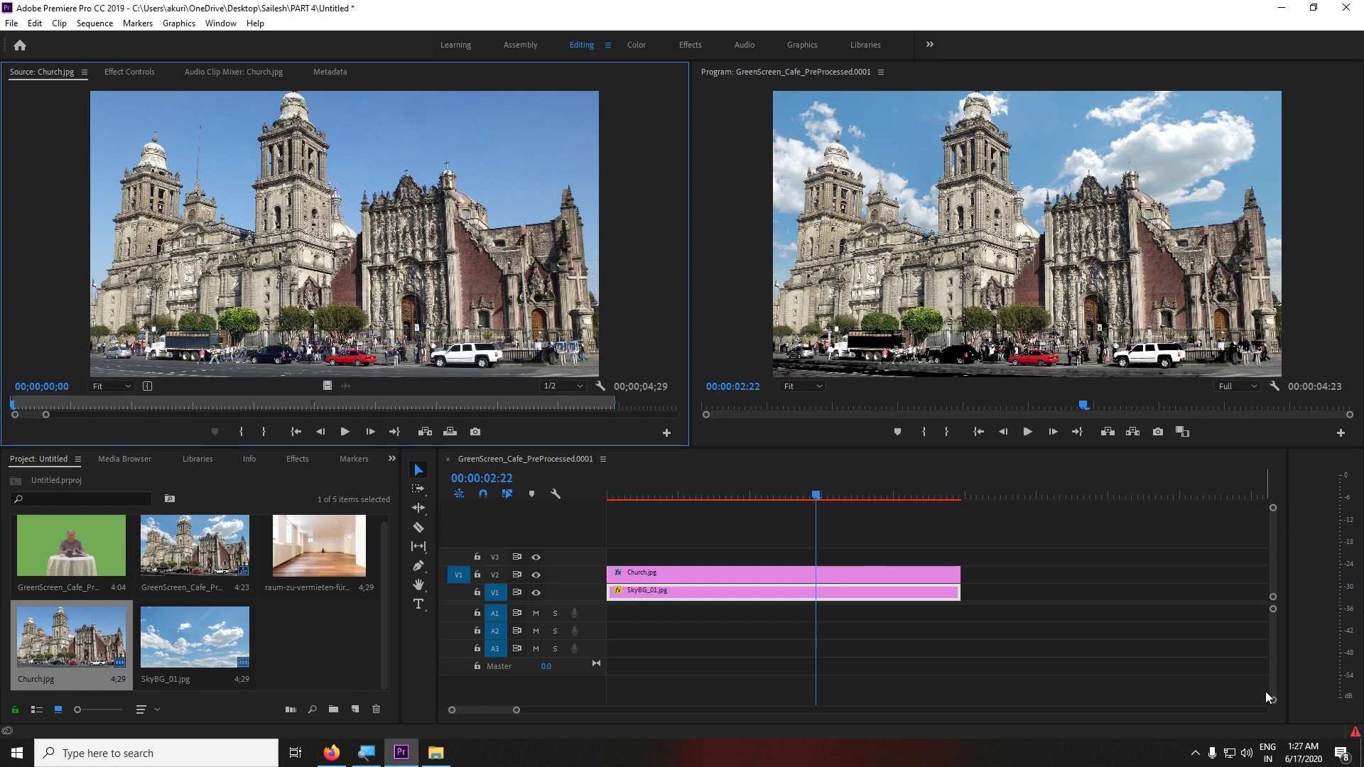
click(1195, 751)
right_click(1166, 724)
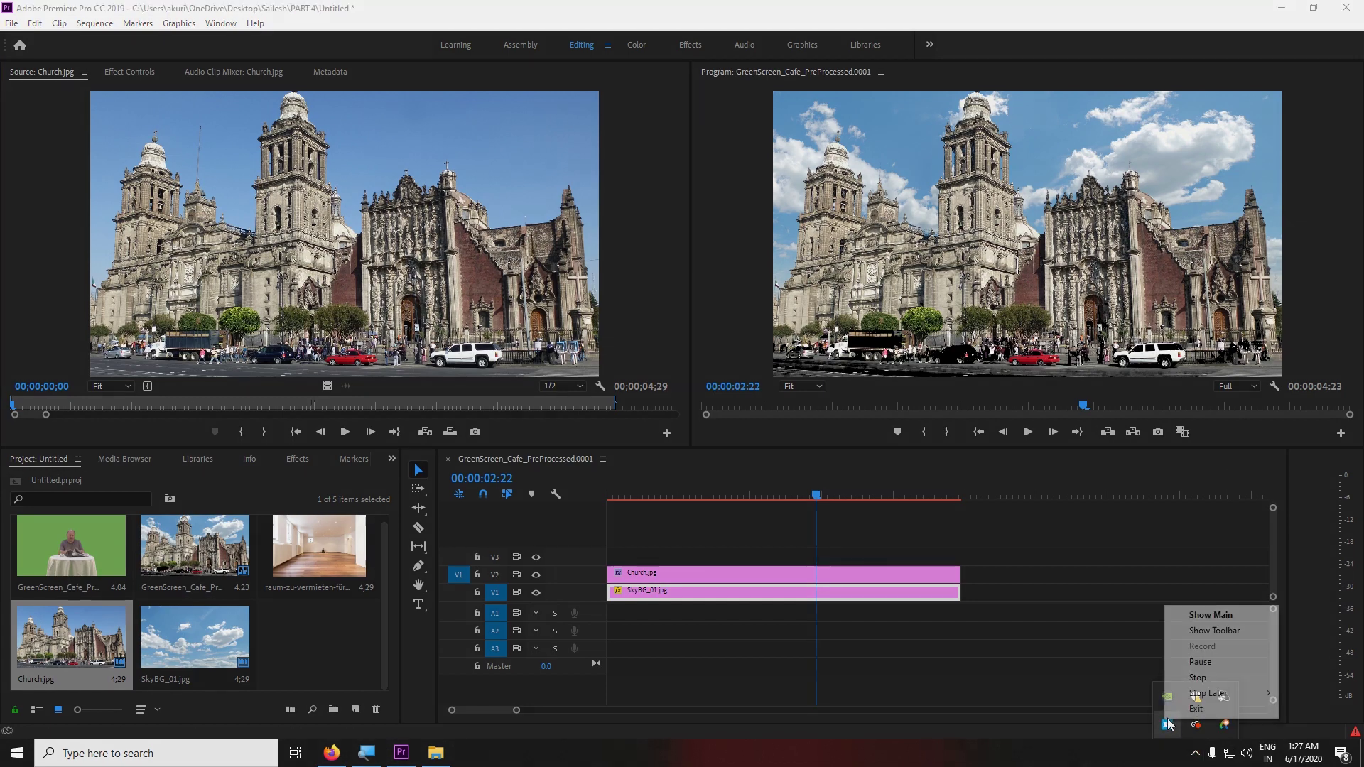